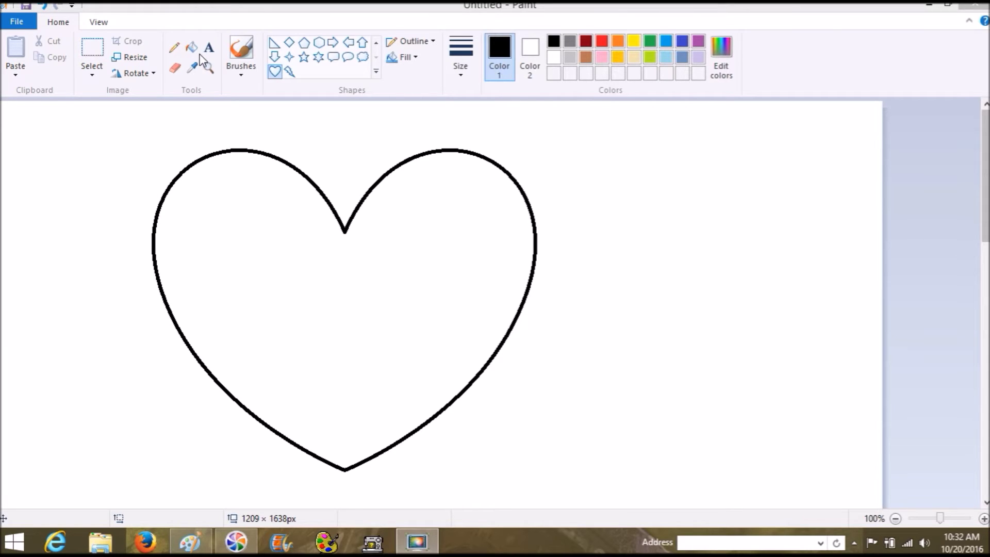
# - Fill the inside of the outlined heart with solid black
pyautogui.click(188, 47)
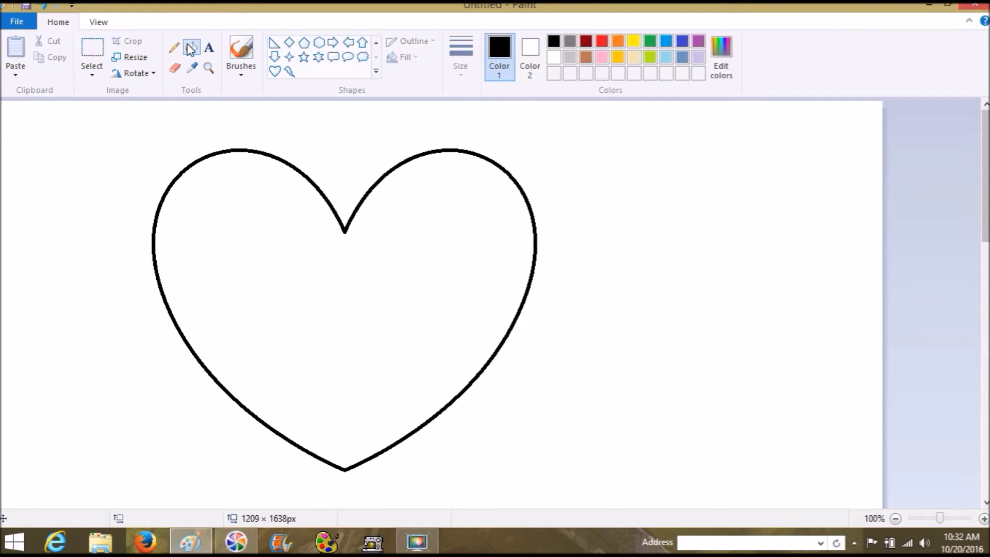
pyautogui.click(273, 191)
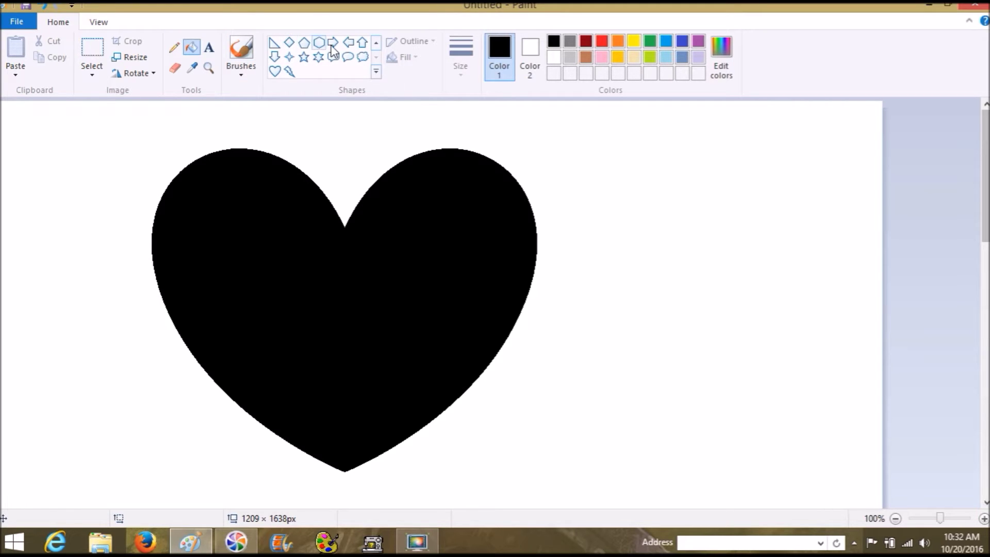
# - Choose the Rectangle shape and set Color 1 to red
pyautogui.click(378, 44)
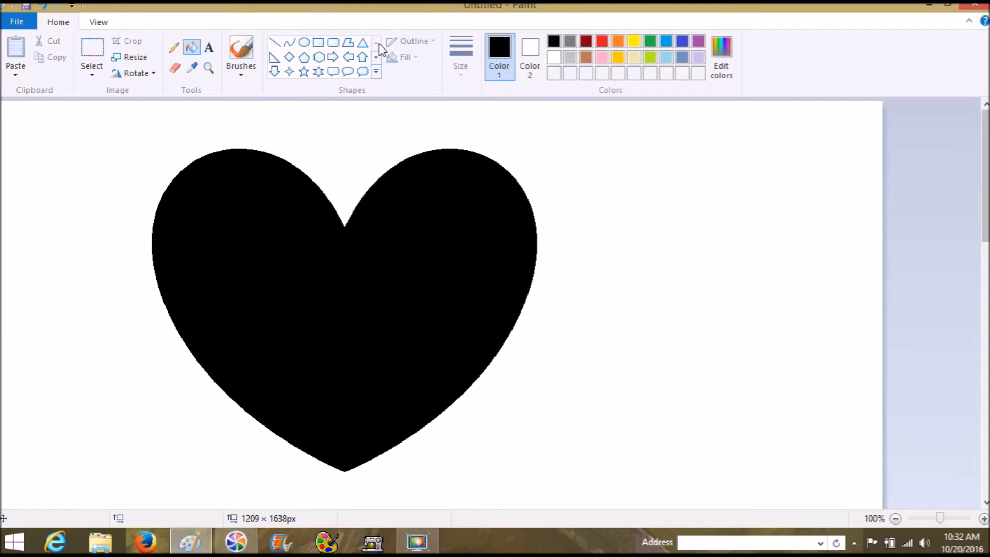
pyautogui.click(377, 58)
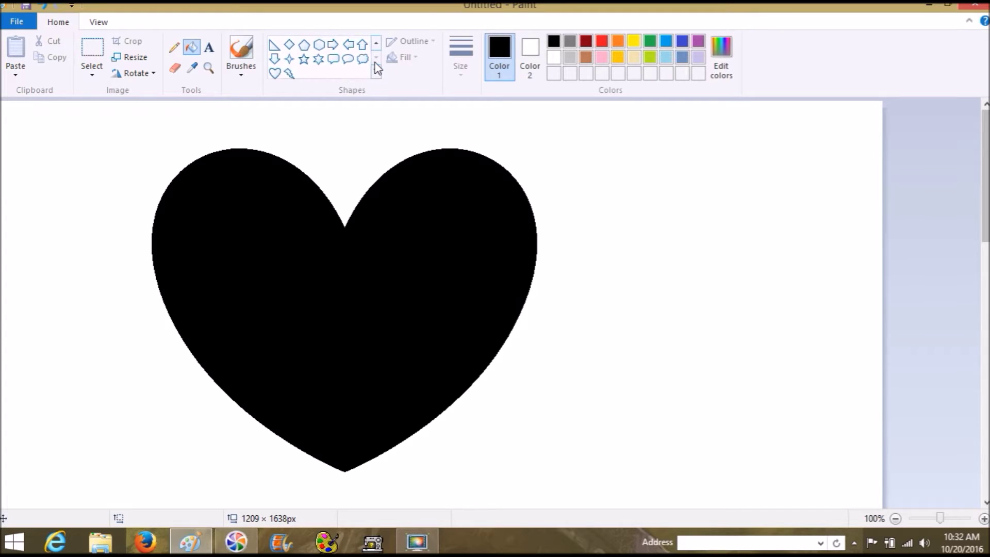
pyautogui.click(377, 44)
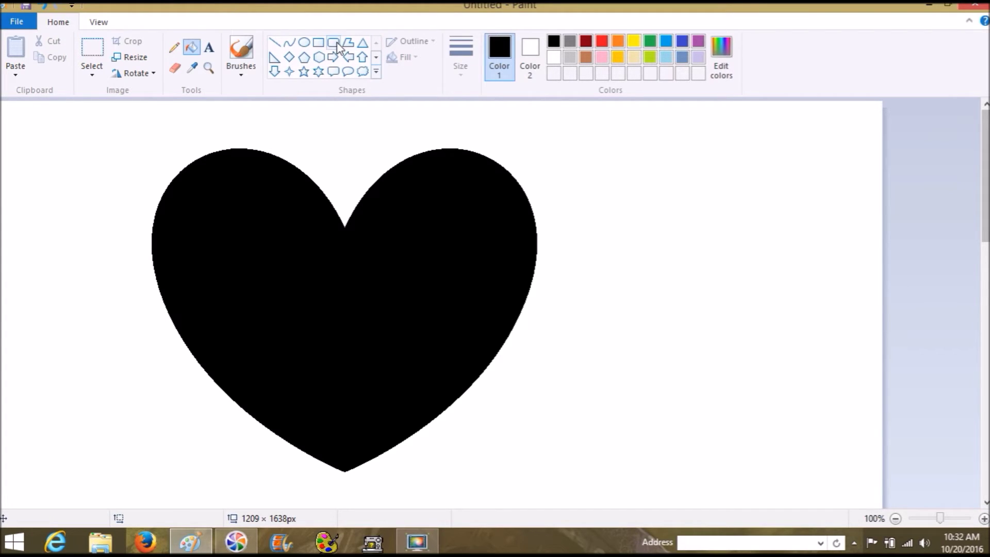
pyautogui.click(317, 44)
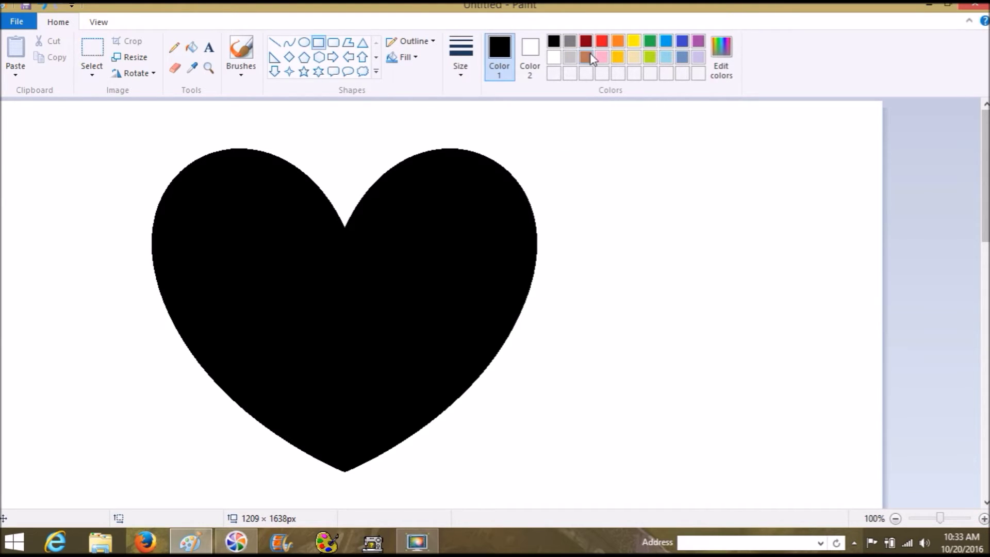
pyautogui.click(607, 45)
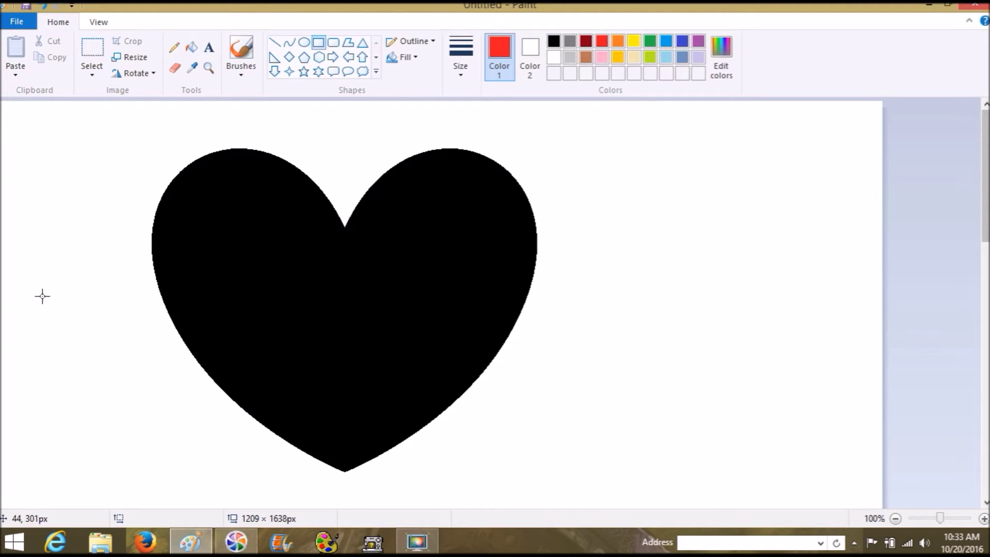
# - Try to place an unfilled red rectangle, about 721 × 128 px, across the middle of the black heart
pyautogui.moveTo(87, 262); pyautogui.dragTo(86, 262)
pyautogui.moveTo(86, 262)
pyautogui.mouseDown()
pyautogui.moveTo(131, 307)
pyautogui.moveTo(451, 322)
pyautogui.moveTo(585, 341)
pyautogui.moveTo(141, 335)
pyautogui.moveTo(90, 266)
pyautogui.mouseUp()
pyautogui.moveTo(84, 237); pyautogui.dragTo(611, 331)
pyautogui.moveTo(468, 282); pyautogui.dragTo(471, 304)
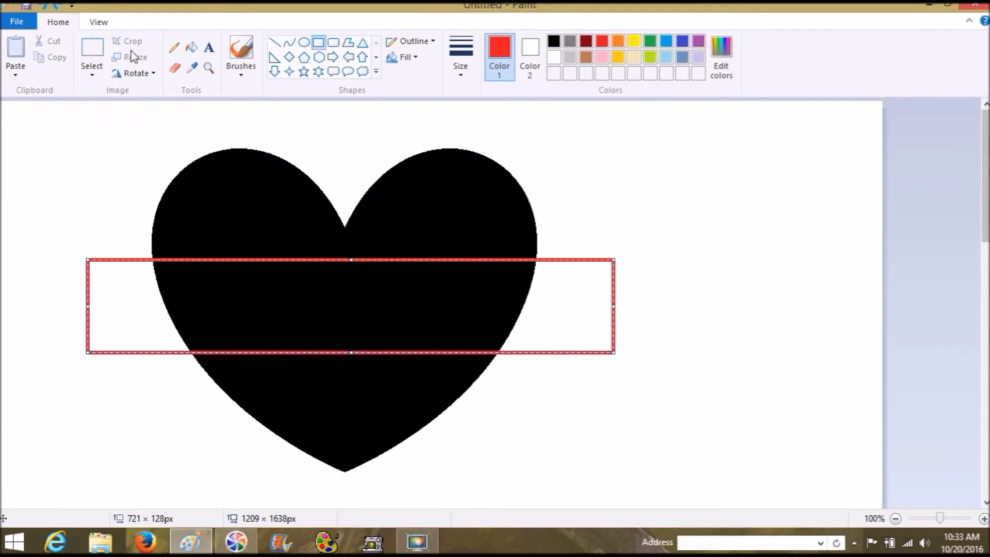
pyautogui.click(45, 5)
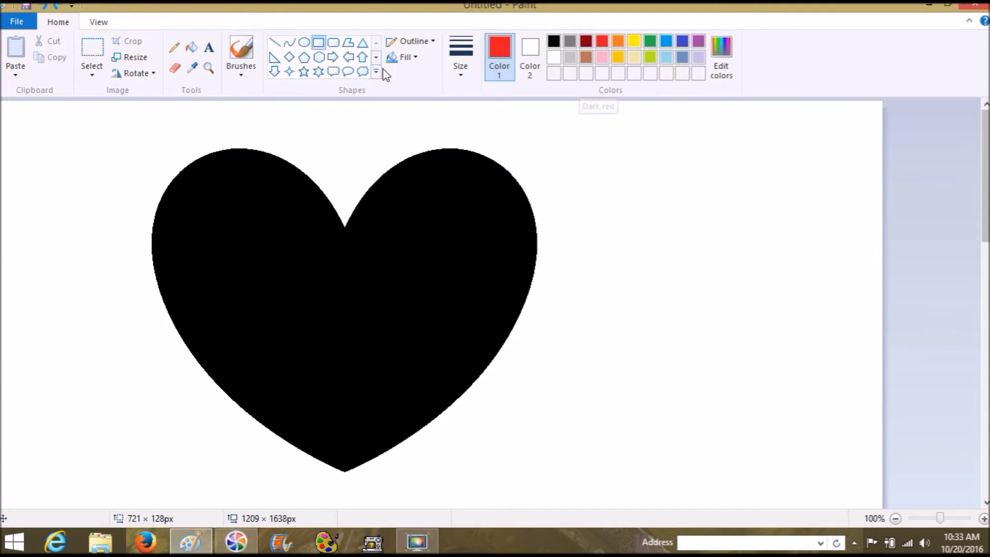
# - Set the shape fill to solid color and show the gridlines on the canvas
pyautogui.click(415, 57)
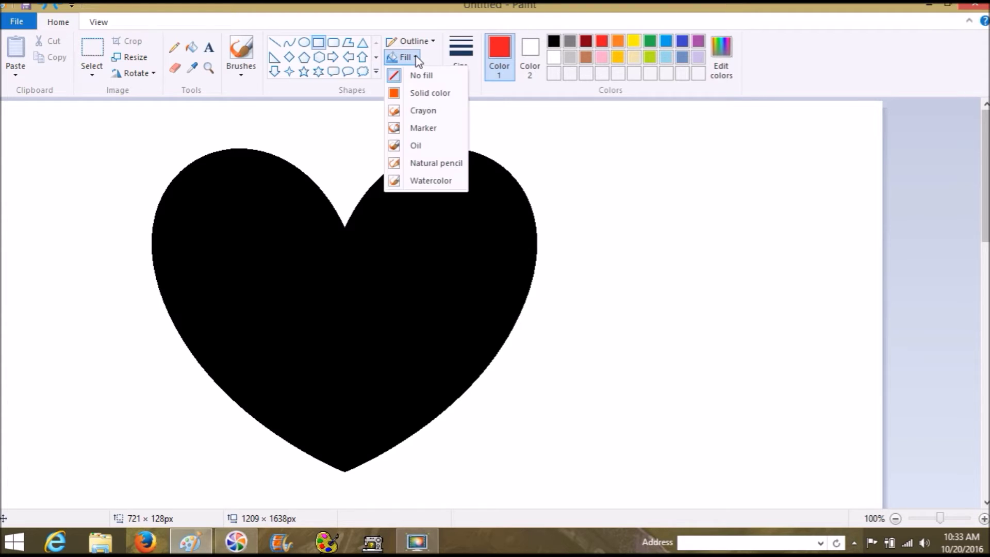
pyautogui.click(434, 93)
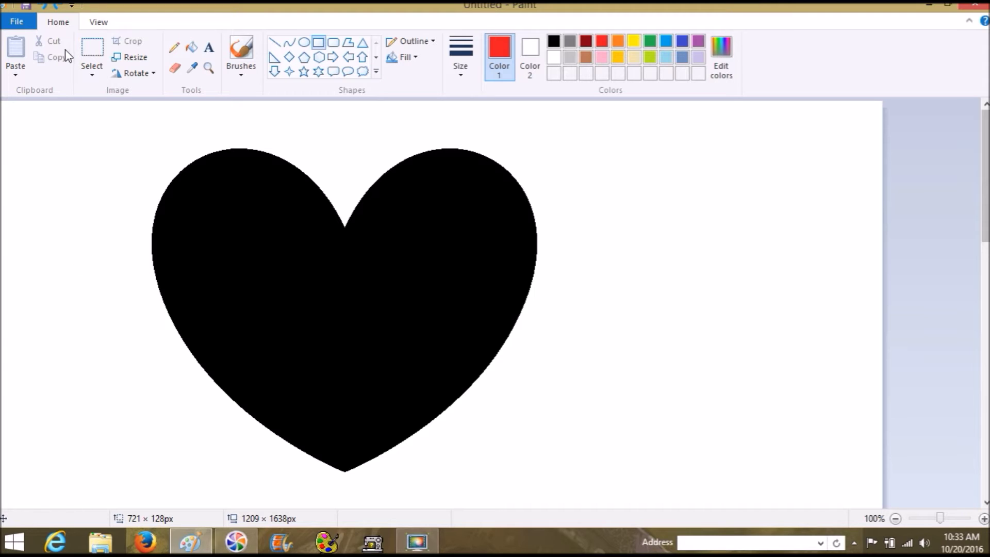
pyautogui.click(98, 23)
pyautogui.click(124, 57)
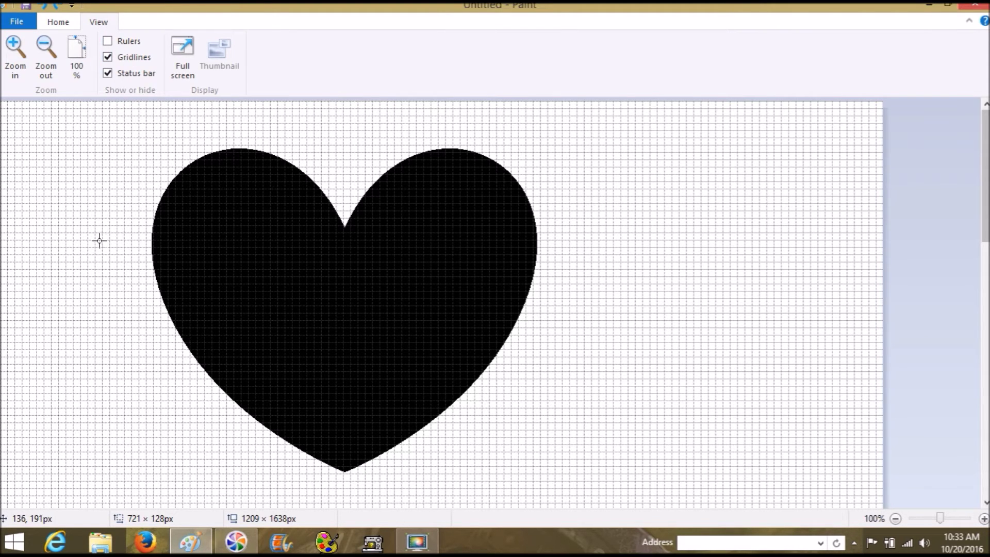
# - Draw a white rectangle with a red outline, about 689 × 121 px, across the heart's middle and hide the gridlines
pyautogui.moveTo(96, 241); pyautogui.dragTo(580, 331)
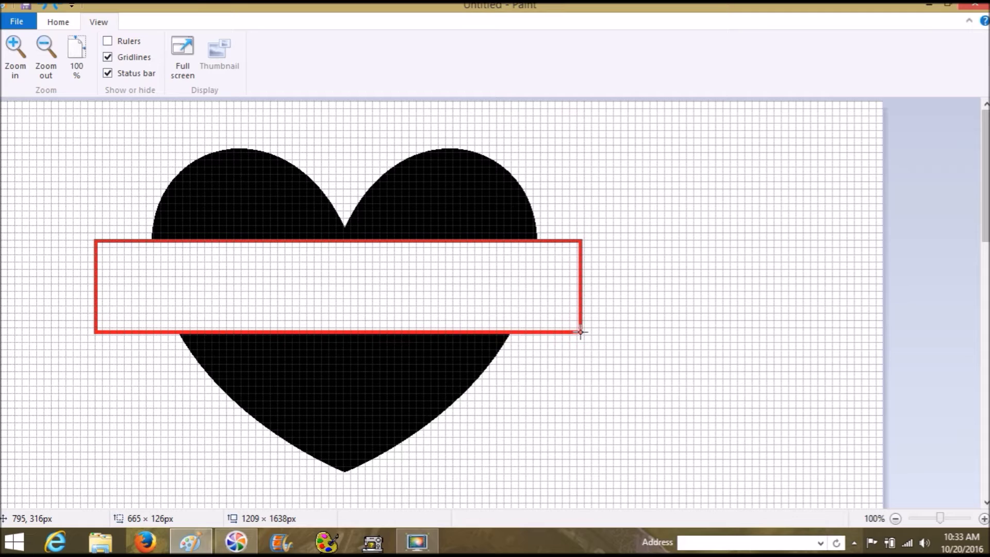
pyautogui.moveTo(580, 332); pyautogui.dragTo(598, 328)
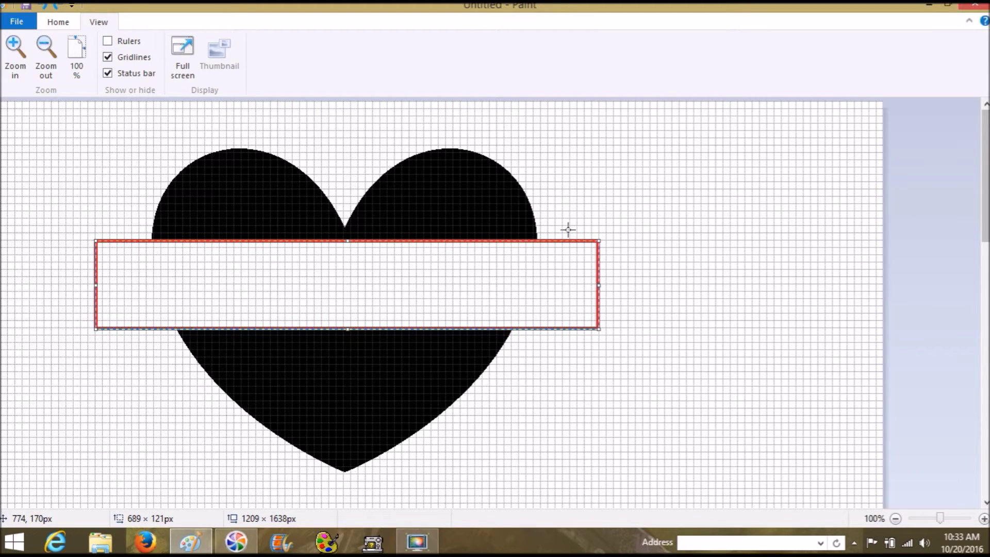
pyautogui.moveTo(330, 278); pyautogui.dragTo(329, 303)
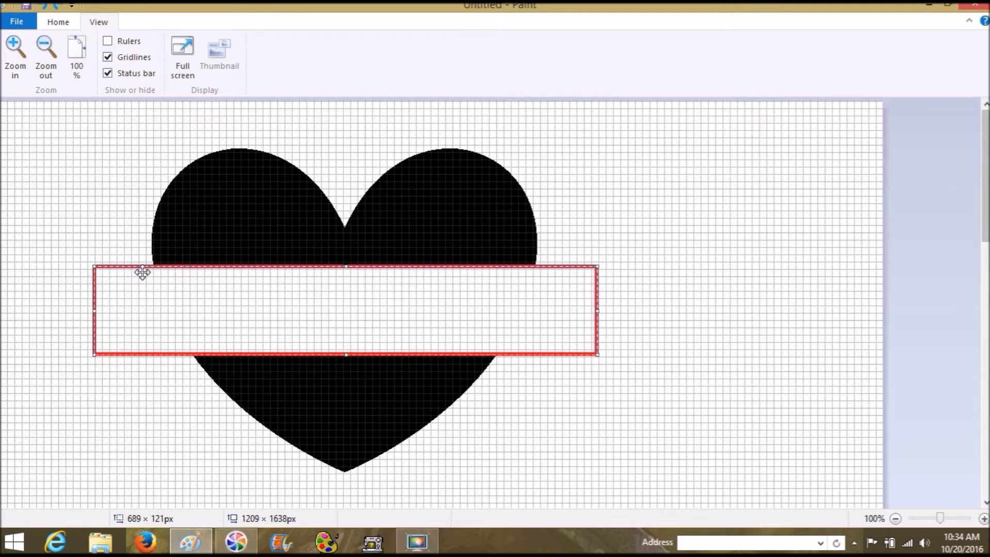
pyautogui.click(100, 217)
pyautogui.click(109, 57)
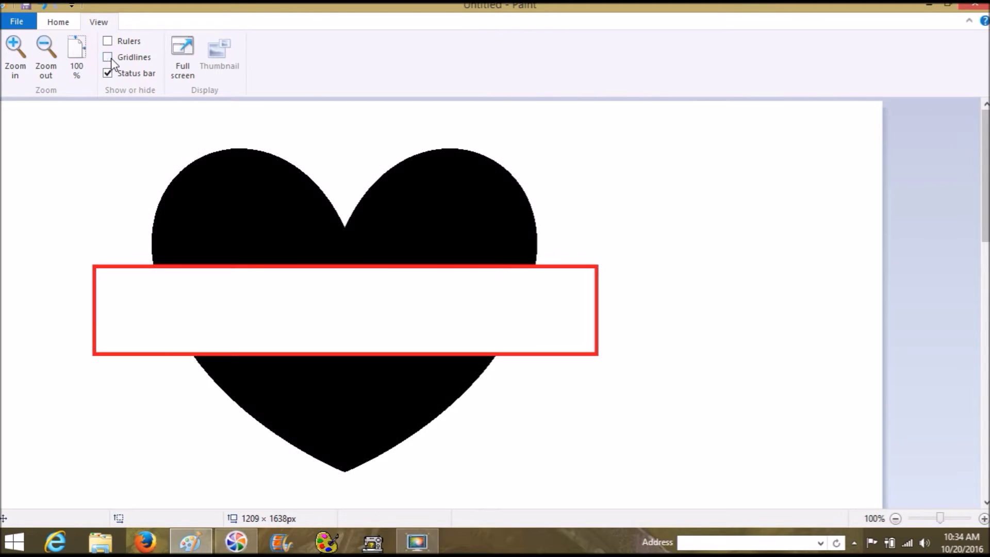
pyautogui.click(61, 23)
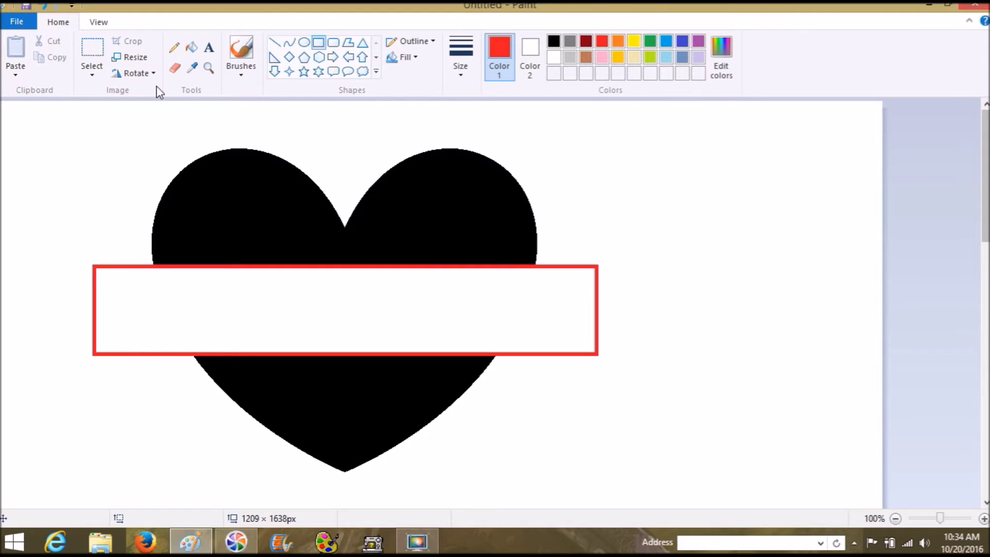
# - Erase the left vertical side of the red rectangle, keeping its horizontal lines intact
pyautogui.click(173, 69)
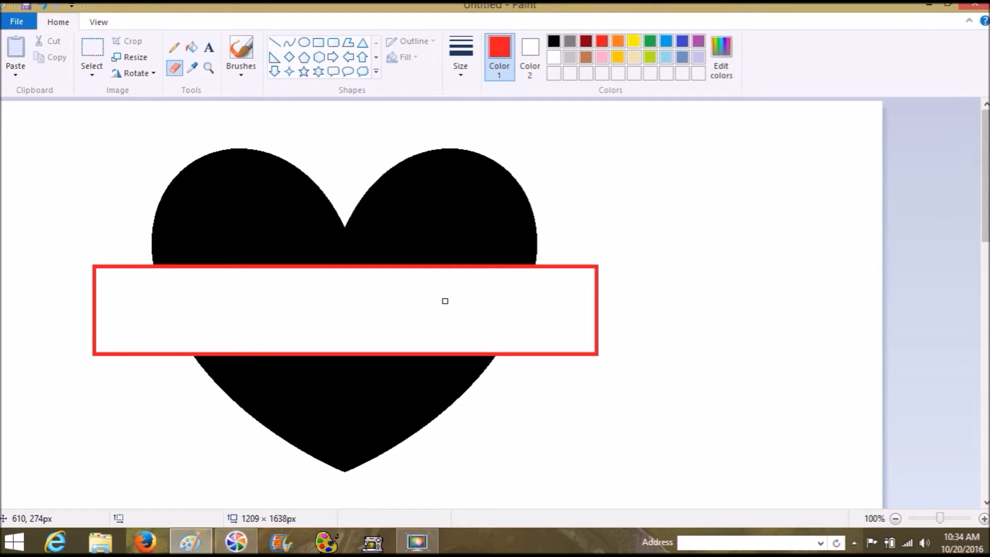
pyautogui.click(961, 518)
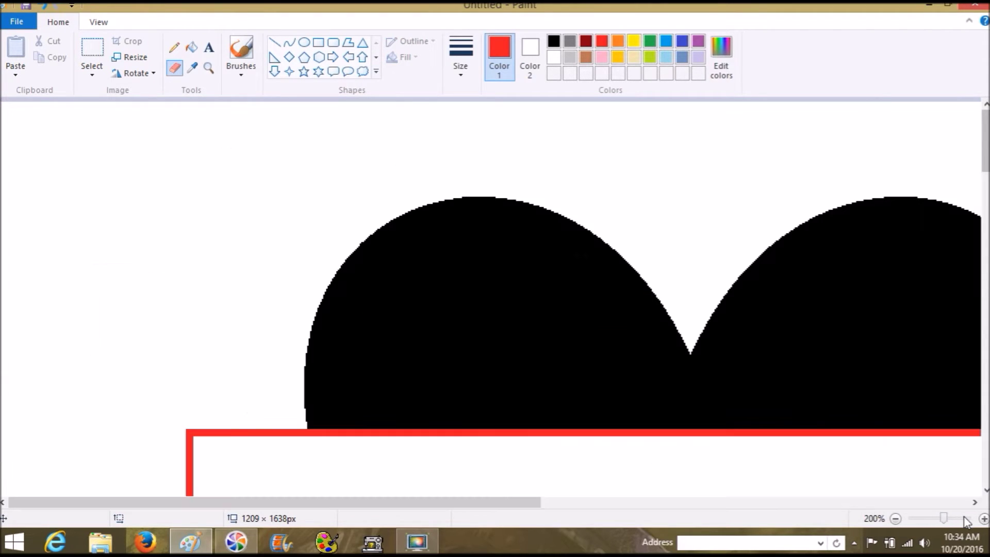
pyautogui.scroll(-4, 984, 492)
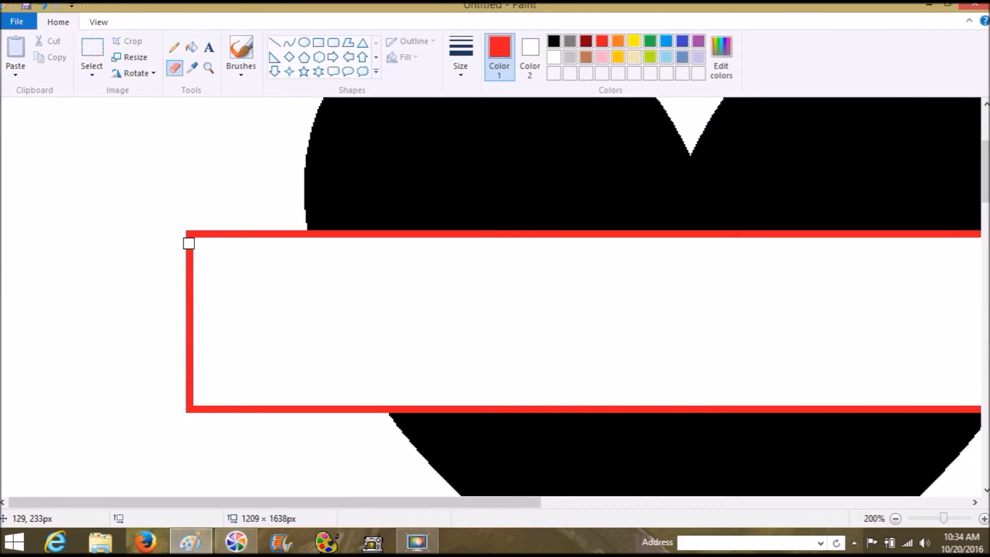
pyautogui.moveTo(189, 242); pyautogui.dragTo(77, 287)
pyautogui.moveTo(189, 251); pyautogui.dragTo(191, 383)
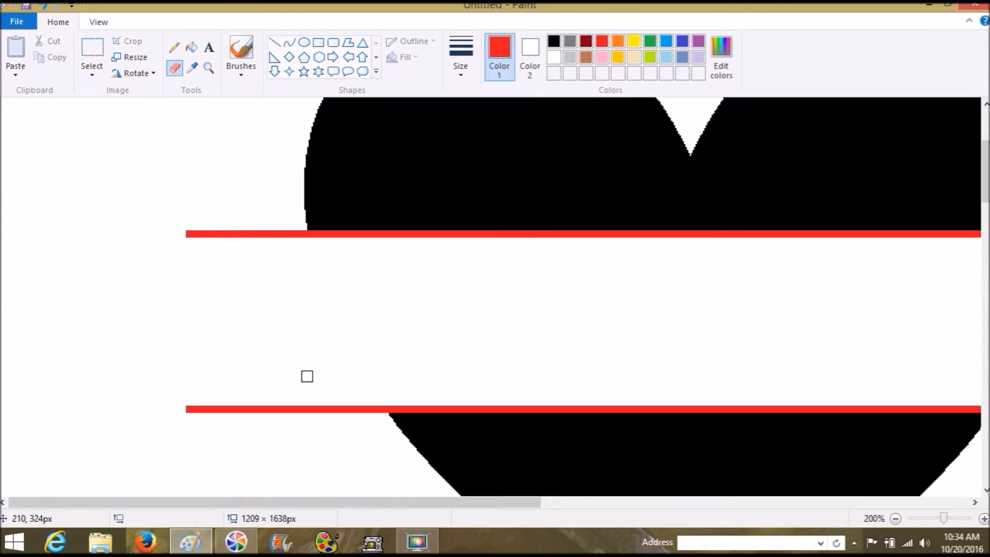
# - Erase the right vertical side of the red rectangle so that only the two horizontal lines remain
pyautogui.moveTo(388, 502)
pyautogui.mouseDown()
pyautogui.moveTo(413, 520)
pyautogui.moveTo(555, 523)
pyautogui.mouseUp()
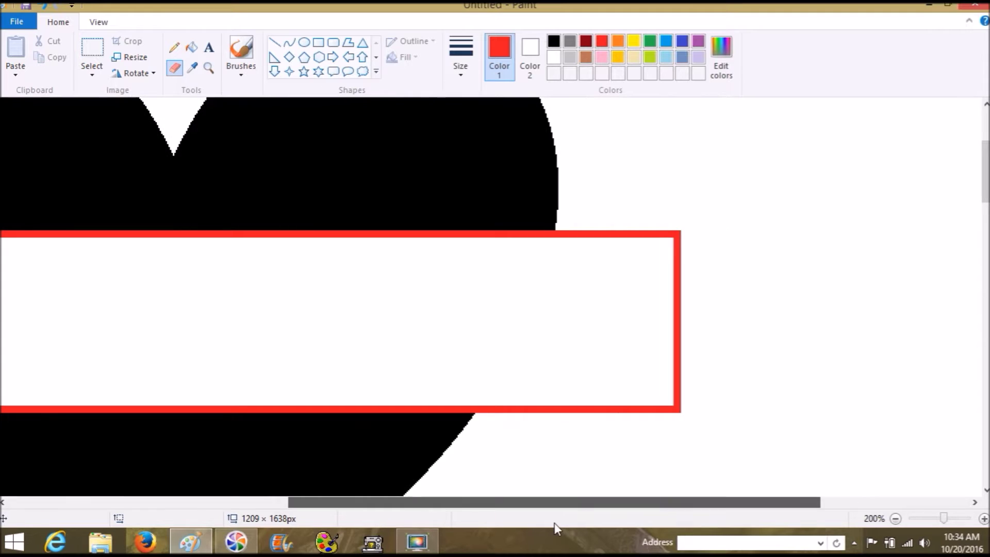
pyautogui.moveTo(670, 399); pyautogui.dragTo(663, 236)
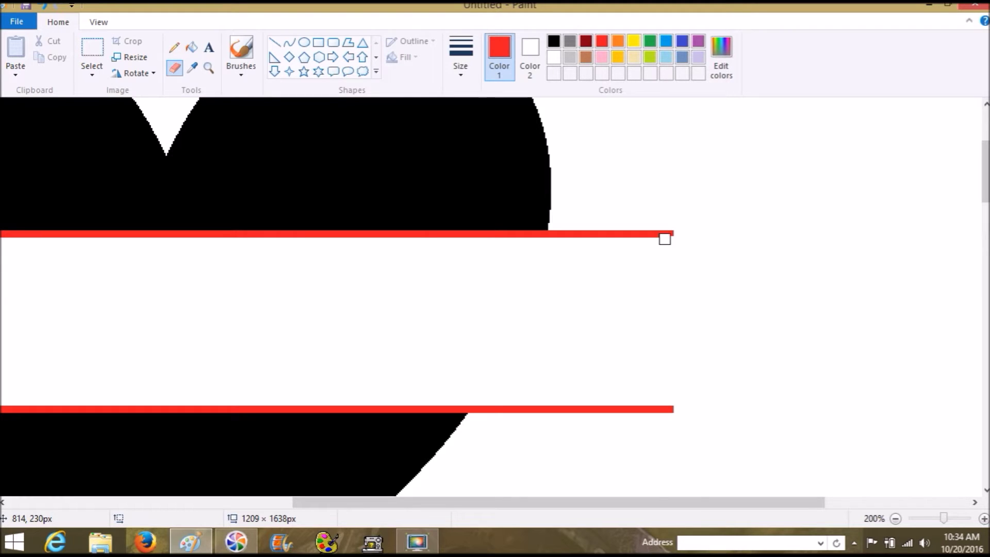
pyautogui.click(42, 7)
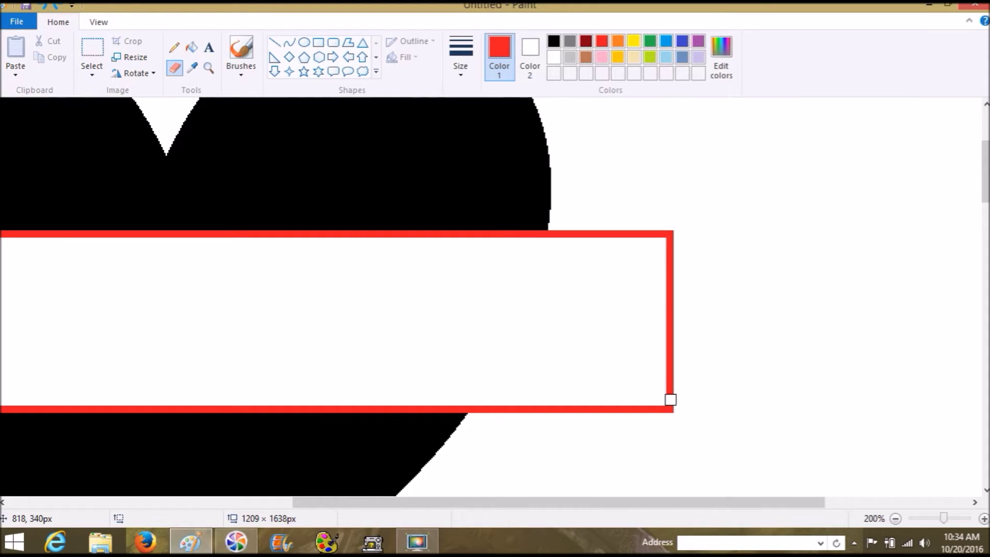
pyautogui.moveTo(670, 399); pyautogui.dragTo(668, 249)
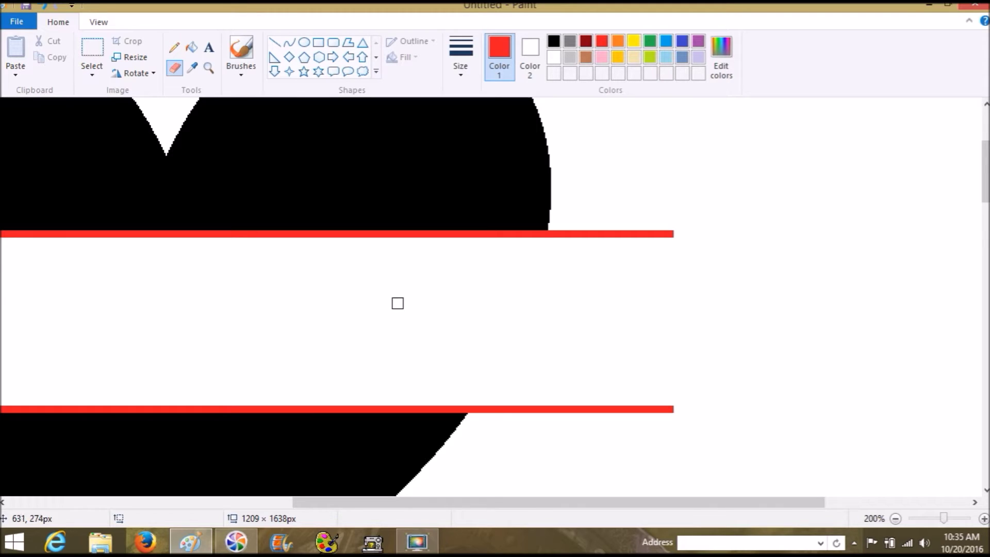
pyautogui.click(922, 520)
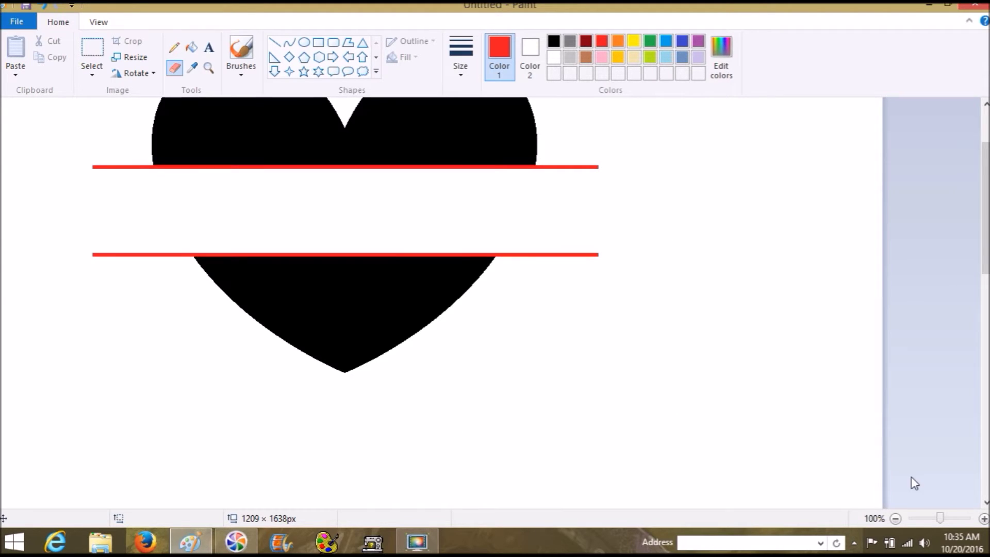
pyautogui.moveTo(985, 210); pyautogui.dragTo(985, 178)
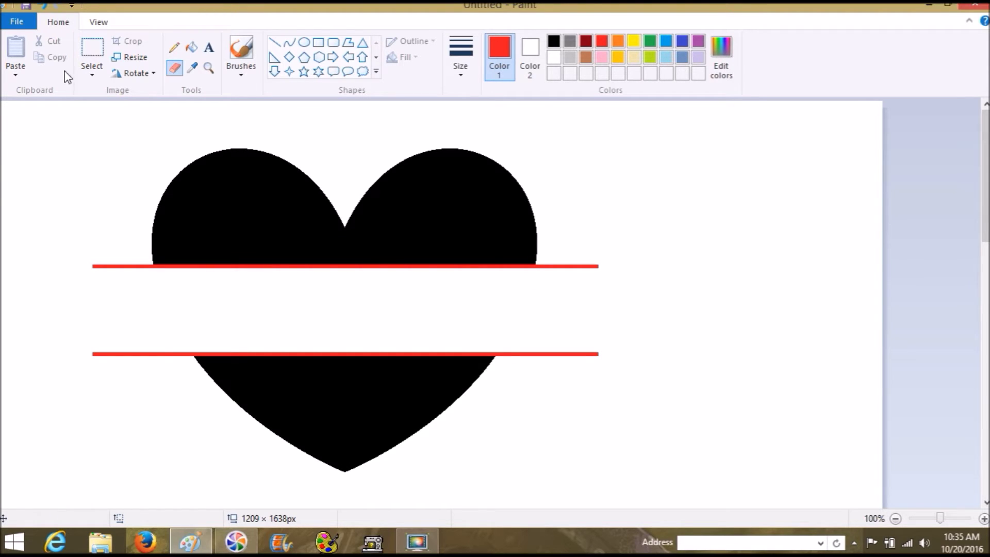
# - Crop the picture to the split heart with its red lines, about 738 × 477 px
pyautogui.click(95, 49)
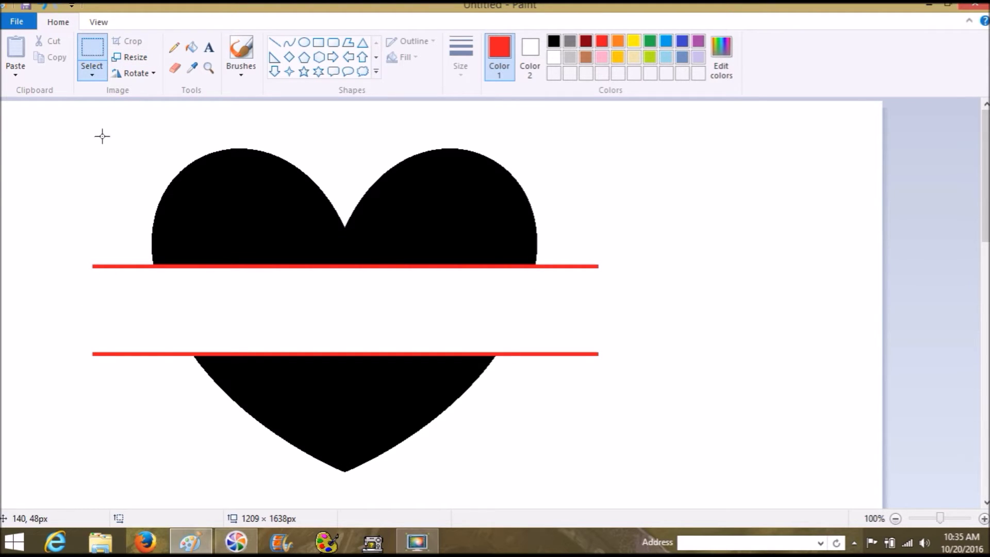
pyautogui.moveTo(77, 130); pyautogui.dragTo(615, 478)
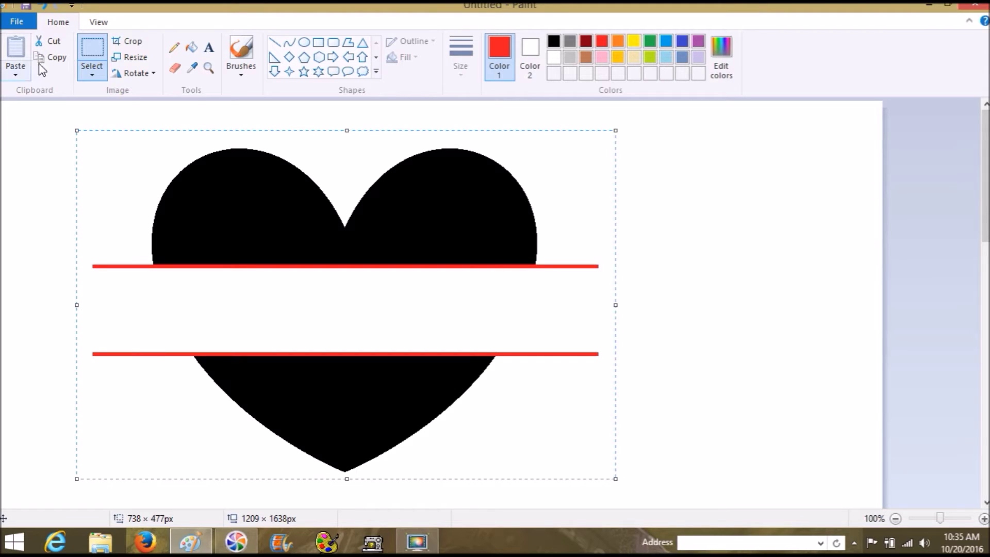
pyautogui.click(128, 41)
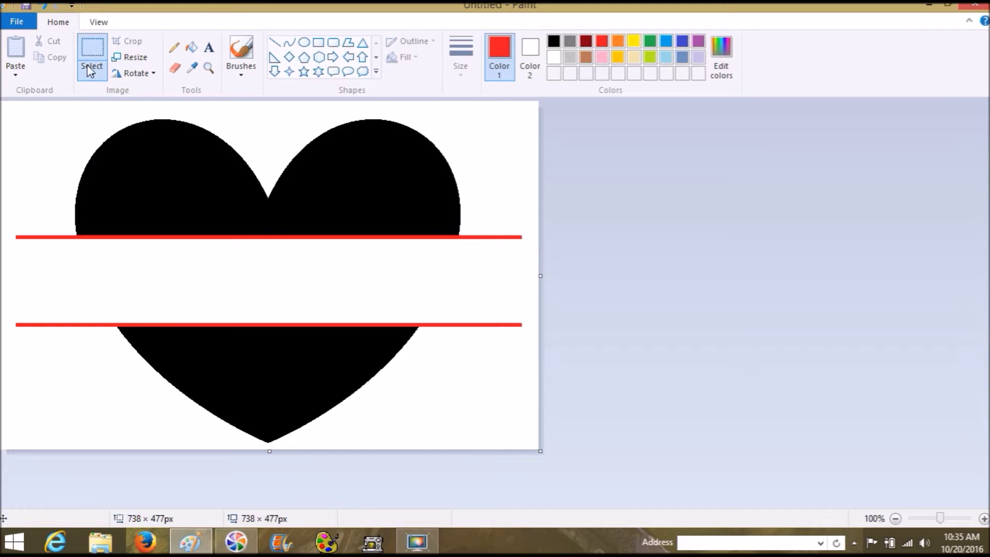
# - Undo the crop and the erasing of the red rectangle's sides
pyautogui.click(46, 7)
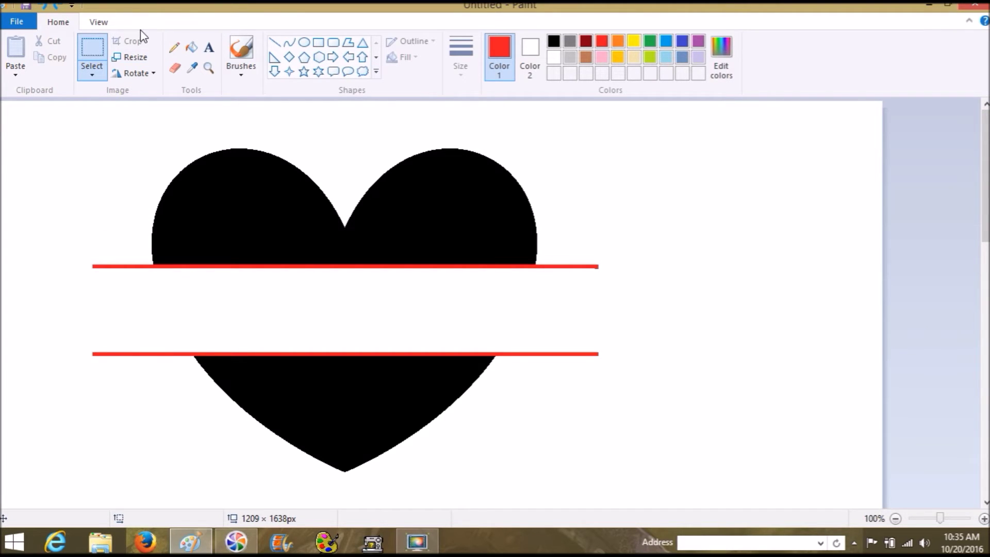
pyautogui.click(41, 5)
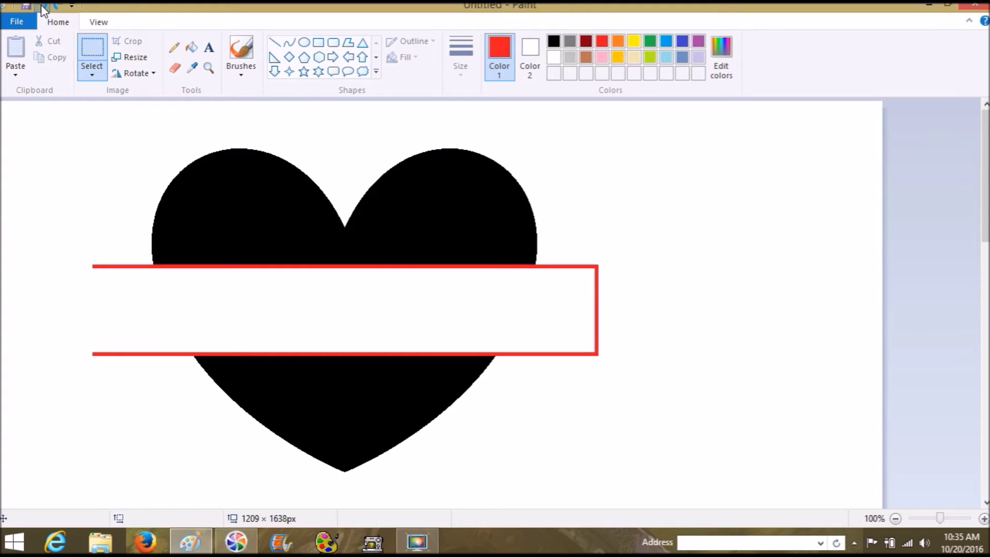
pyautogui.click(42, 5)
# - Start a new blank picture in place of the split heart drawing
pyautogui.click(16, 19)
pyautogui.click(39, 45)
pyautogui.click(516, 270)
# - Draw a black heart outline, stretched taller and narrowed, near the middle of the visible canvas
pyautogui.click(377, 61)
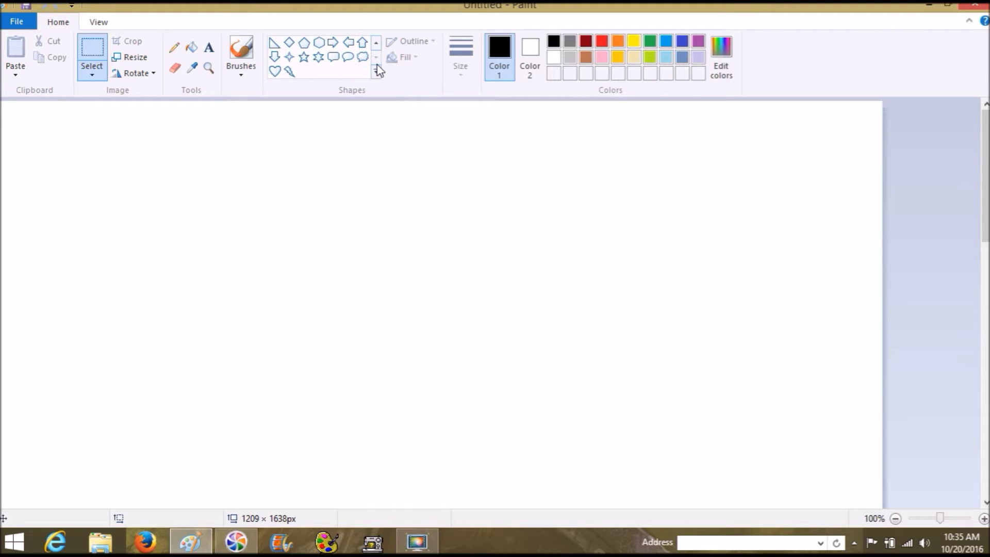
pyautogui.click(276, 72)
pyautogui.moveTo(498, 414); pyautogui.dragTo(14, 118)
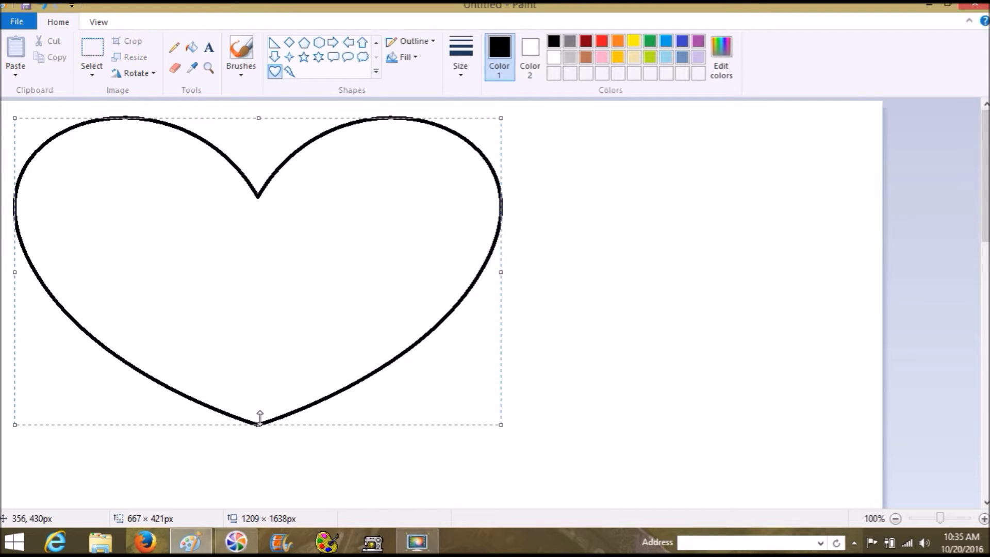
pyautogui.moveTo(257, 424); pyautogui.dragTo(257, 475)
pyautogui.moveTo(503, 477); pyautogui.dragTo(428, 470)
pyautogui.moveTo(237, 332); pyautogui.dragTo(398, 342)
pyautogui.click(700, 215)
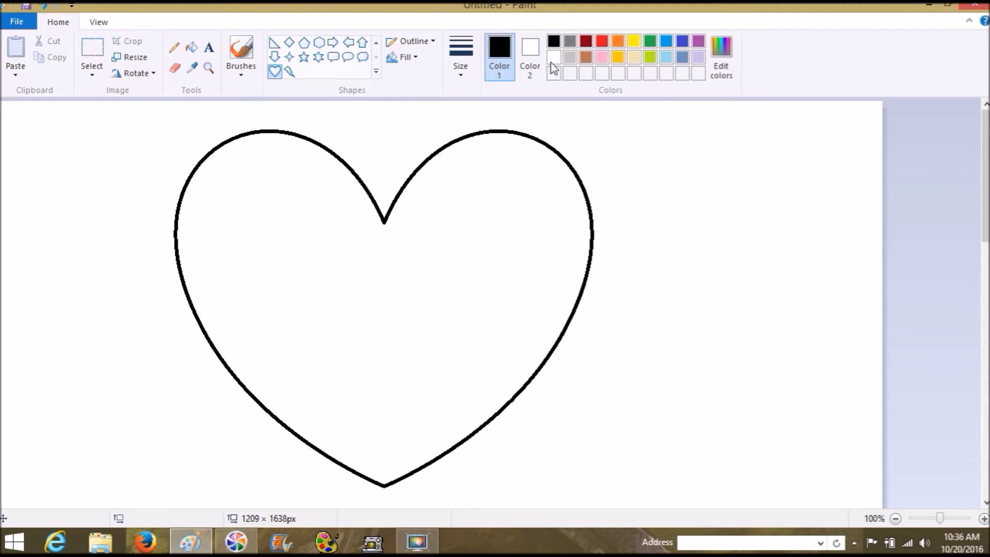
# - Draw a red-outlined rectangle with solid white fill, about 814 × 100 px, across the middle of the heart
pyautogui.click(604, 43)
pyautogui.click(411, 57)
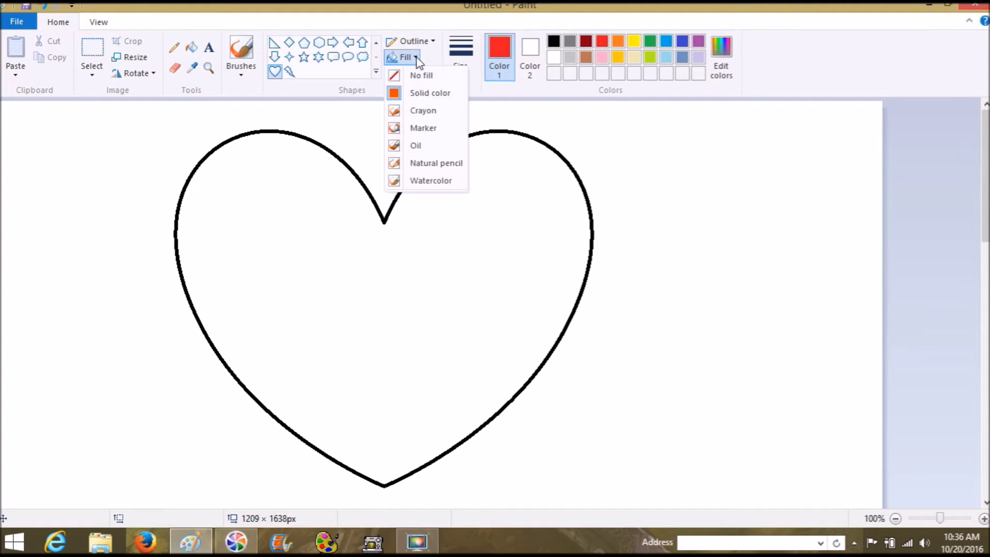
pyautogui.click(416, 94)
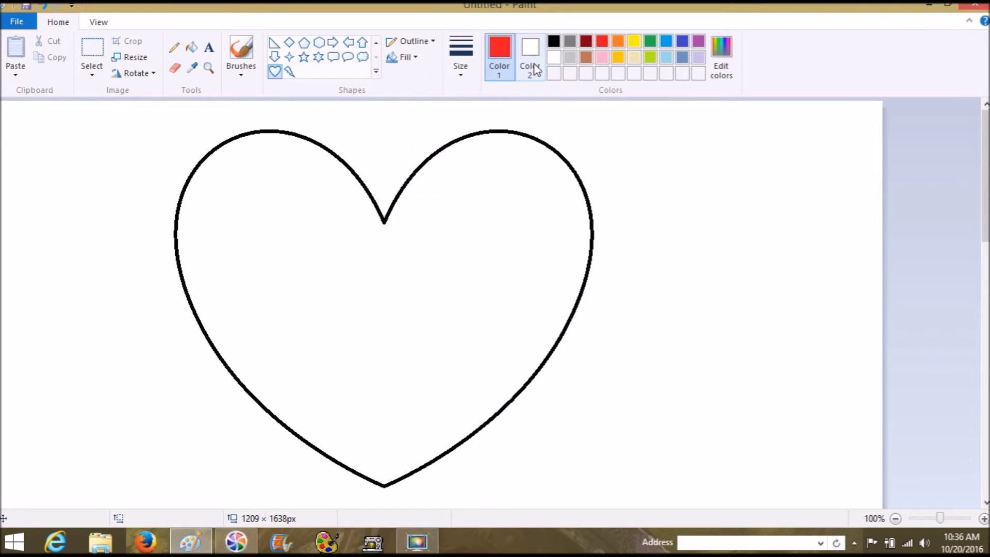
pyautogui.click(376, 43)
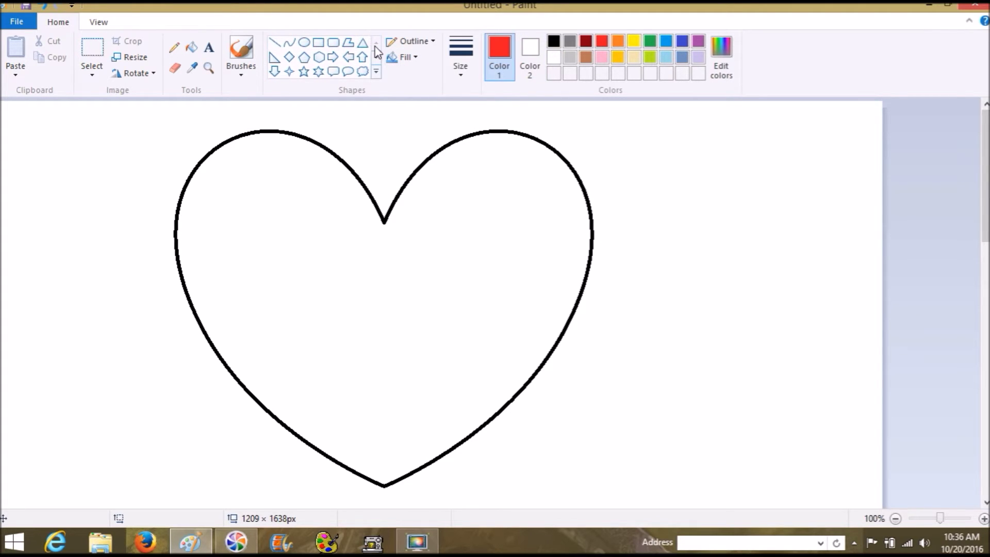
pyautogui.click(318, 46)
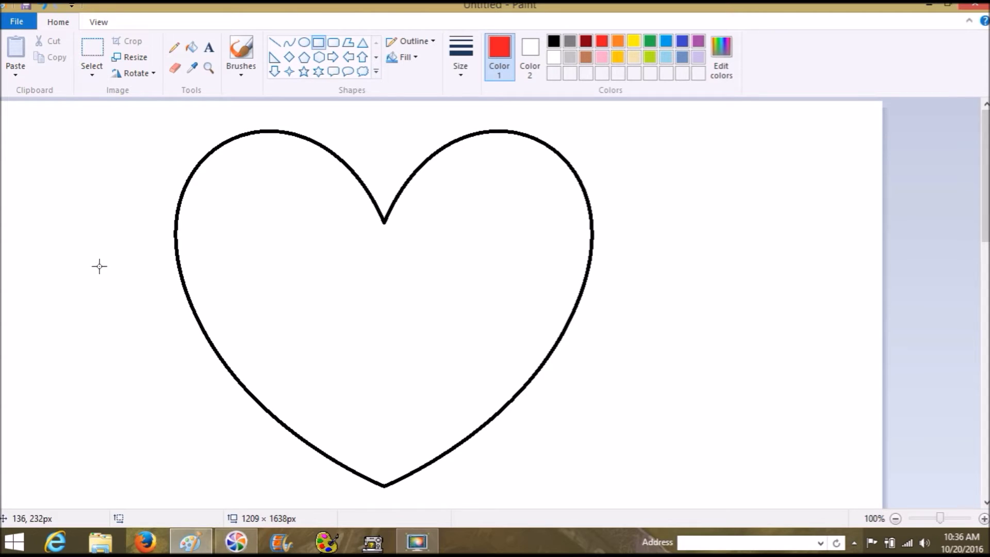
pyautogui.moveTo(75, 274); pyautogui.dragTo(187, 280)
pyautogui.moveTo(283, 285)
pyautogui.mouseDown()
pyautogui.moveTo(681, 338)
pyautogui.moveTo(670, 348)
pyautogui.mouseUp()
pyautogui.moveTo(533, 316); pyautogui.dragTo(537, 320)
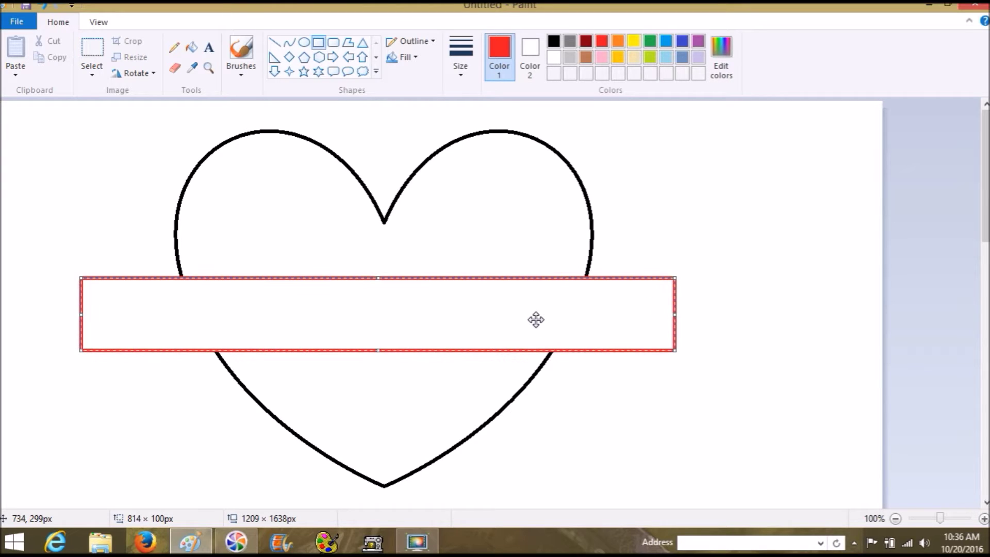
# - Nudge the rectangle 6 px to the right to center it on the heart, and deselect it
pyautogui.press('Right')
pyautogui.press('Right')
pyautogui.press('Right')
pyautogui.press('Right')
pyautogui.press('Right')
pyautogui.press('Right')
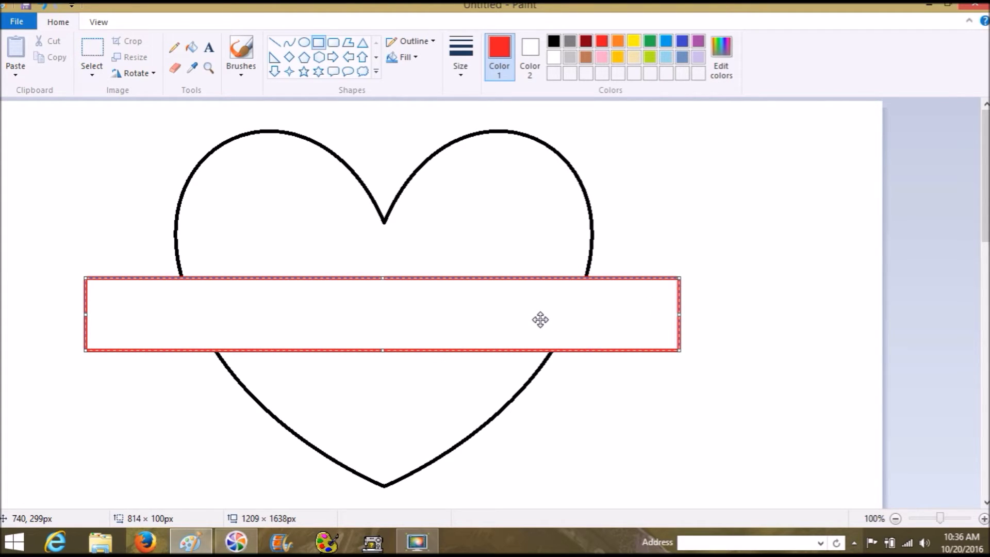
pyautogui.click(648, 217)
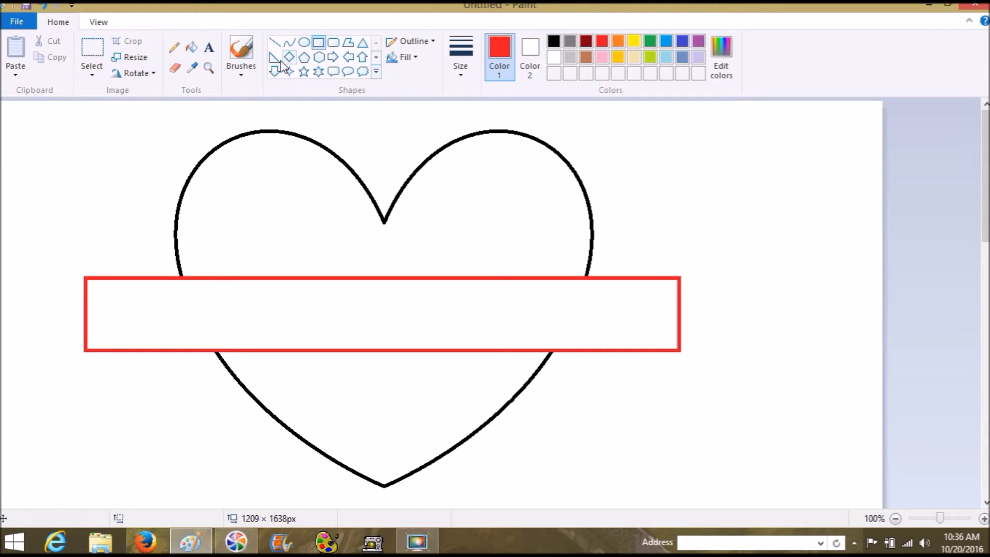
# - Erase the rectangle's two short vertical sides, keeping only its two horizontal red lines
pyautogui.click(176, 71)
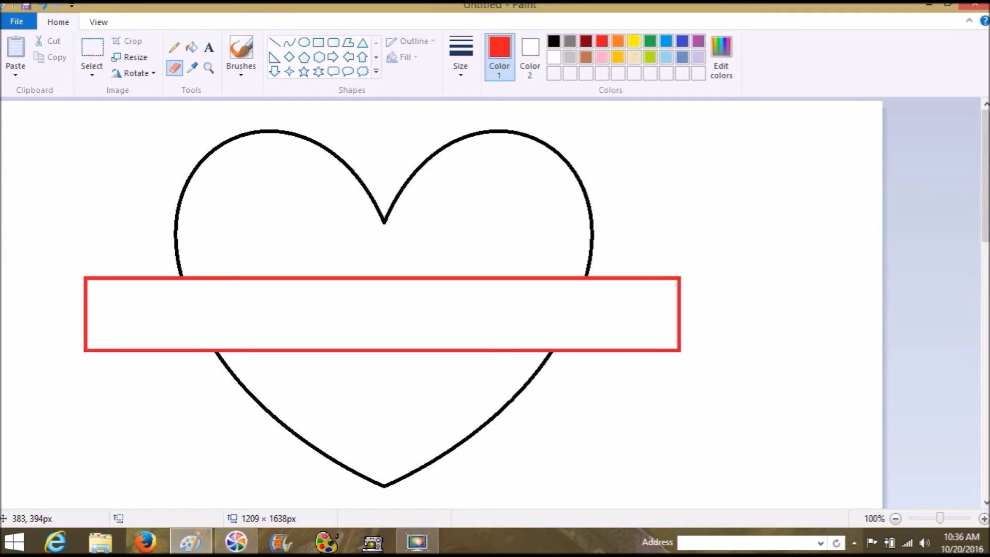
pyautogui.click(965, 518)
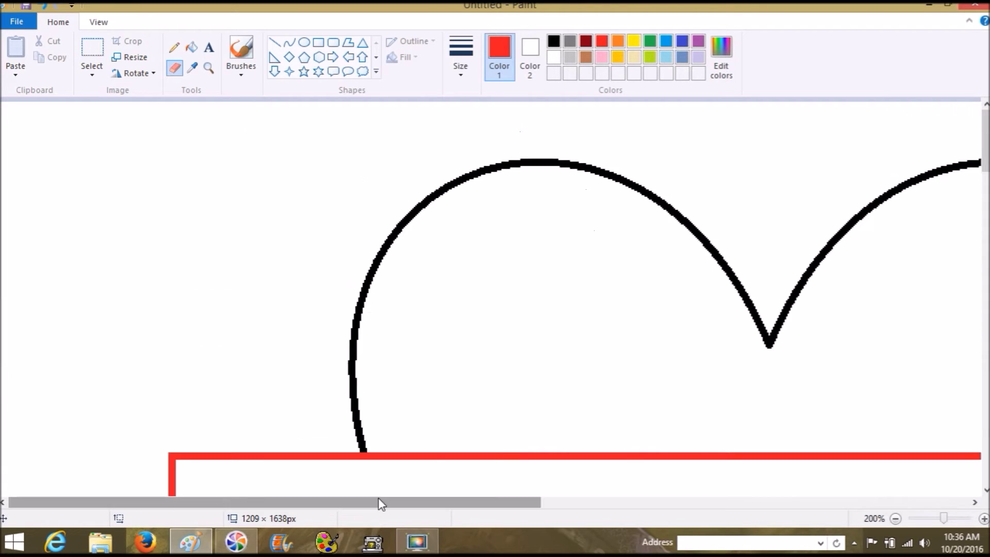
pyautogui.moveTo(985, 142); pyautogui.dragTo(985, 178)
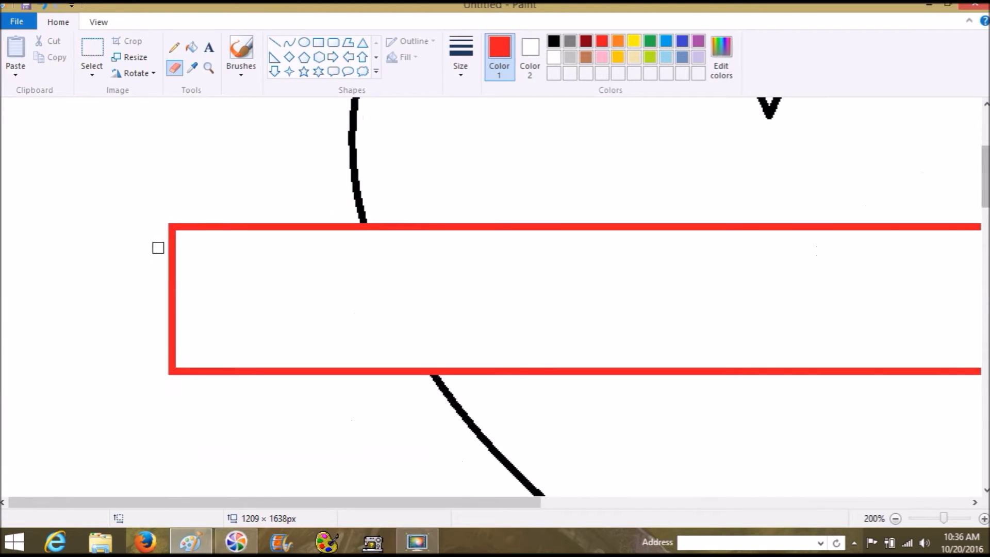
pyautogui.moveTo(166, 242)
pyautogui.mouseDown()
pyautogui.moveTo(170, 232)
pyautogui.moveTo(172, 360)
pyautogui.mouseUp()
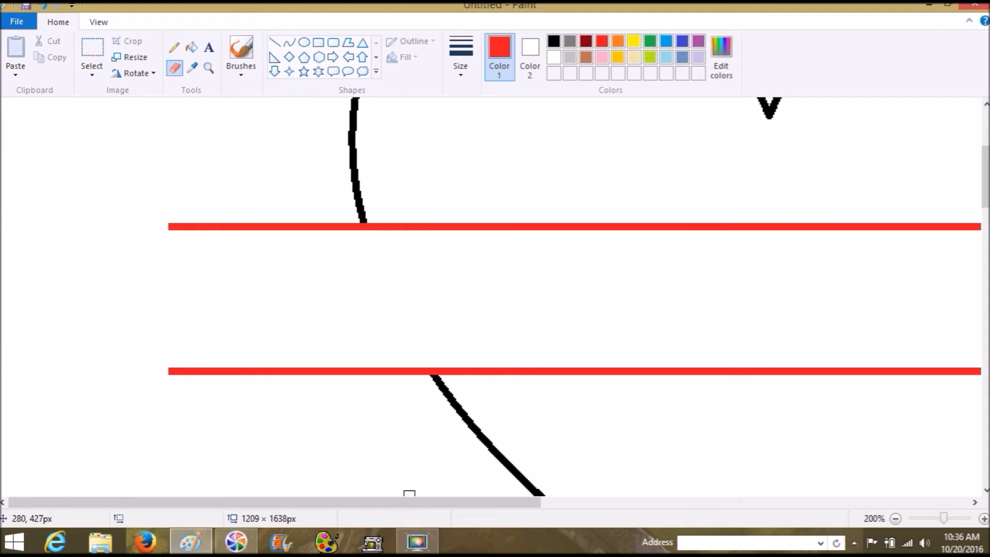
pyautogui.moveTo(446, 503); pyautogui.dragTo(754, 504)
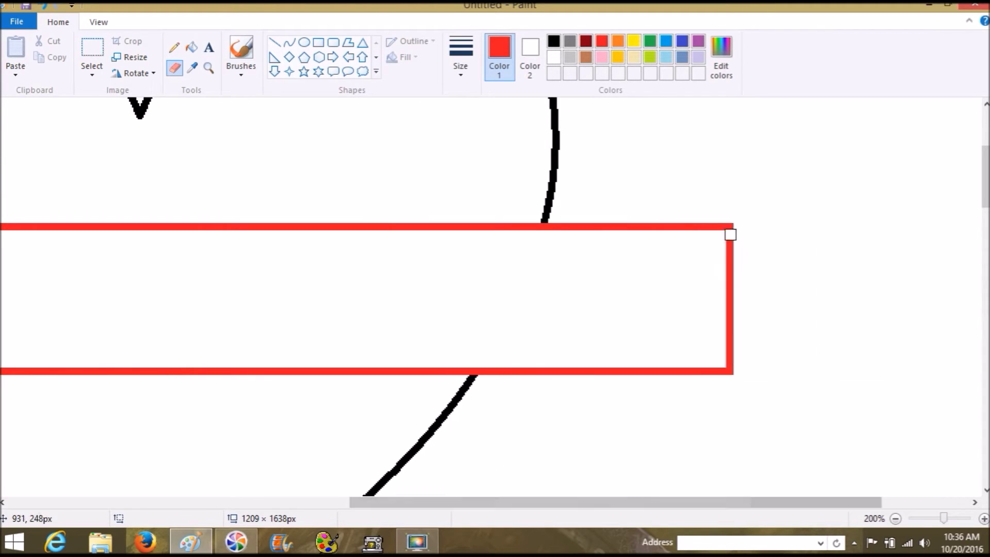
pyautogui.moveTo(731, 236); pyautogui.dragTo(730, 361)
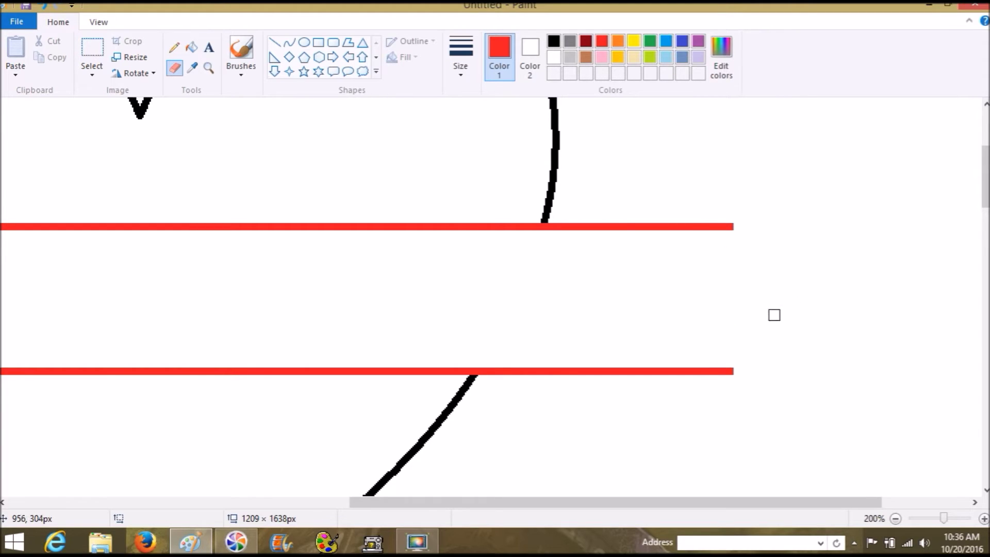
pyautogui.click(926, 518)
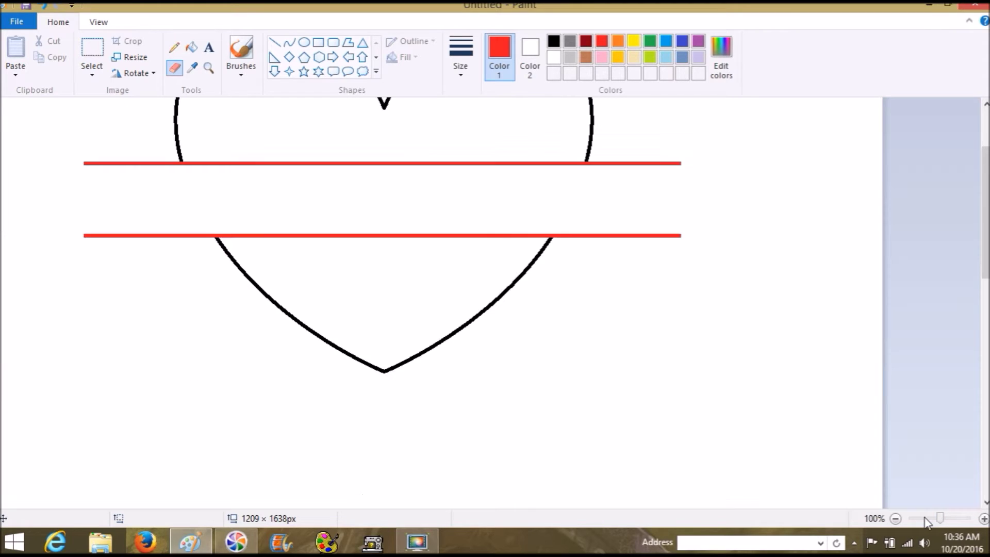
pyautogui.scroll(3, 986, 246)
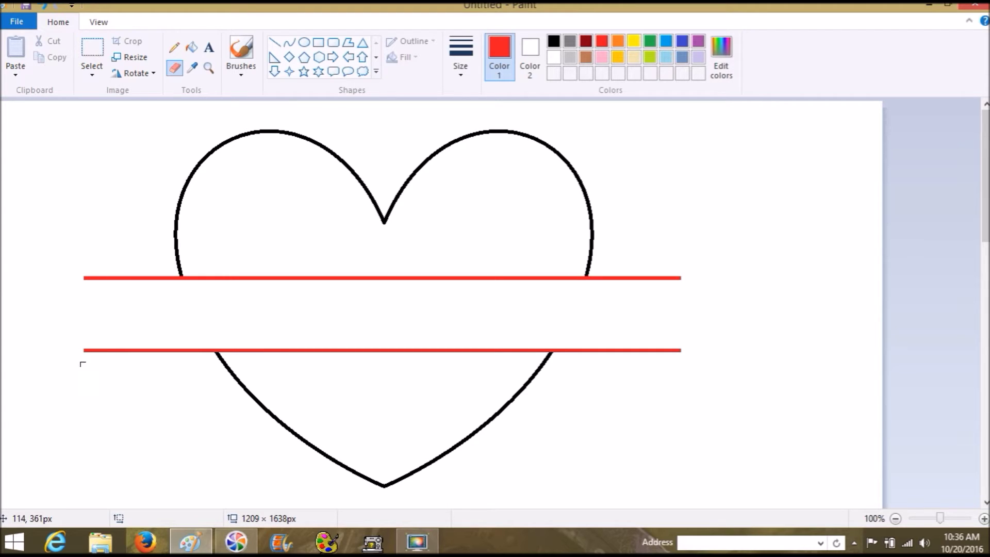
# - Crop the picture to an area of about 684 × 539 px around the heart, trimming the red lines' outer ends
pyautogui.click(93, 52)
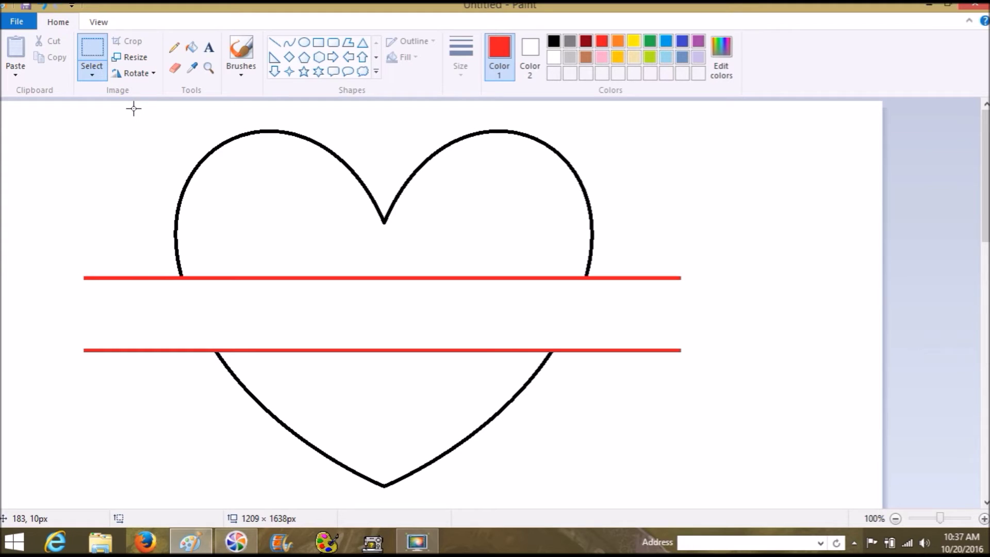
pyautogui.moveTo(134, 105); pyautogui.dragTo(619, 501)
pyautogui.moveTo(619, 501); pyautogui.dragTo(633, 498)
pyautogui.moveTo(633, 498); pyautogui.dragTo(633, 498)
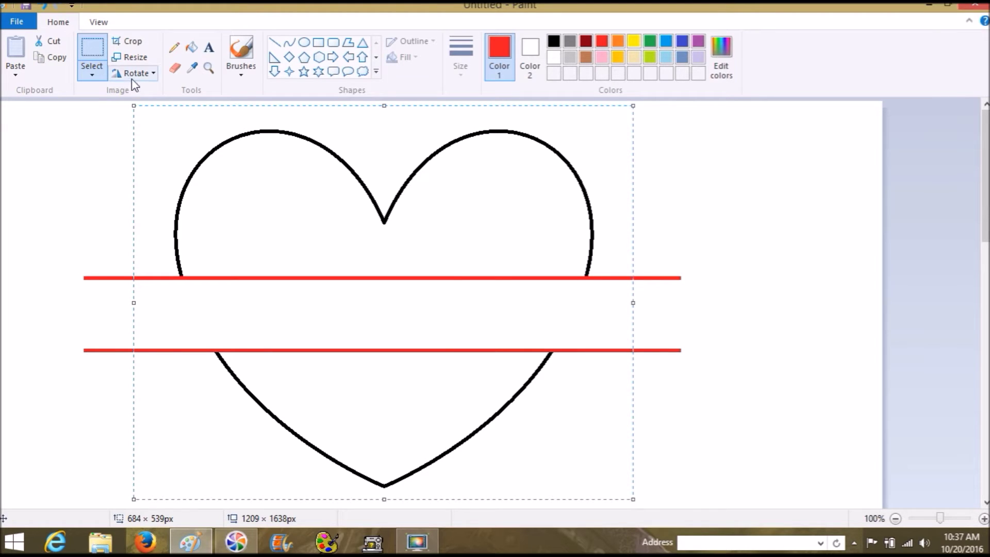
pyautogui.click(127, 41)
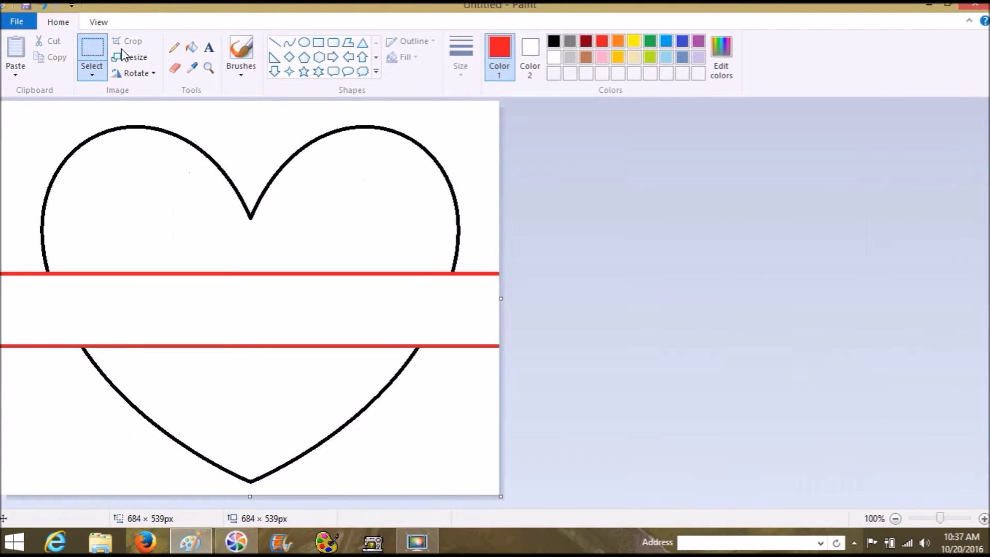
# - Copy the whole cropped picture, switch to SewArt and paste it onto the blank canvas
pyautogui.click(92, 71)
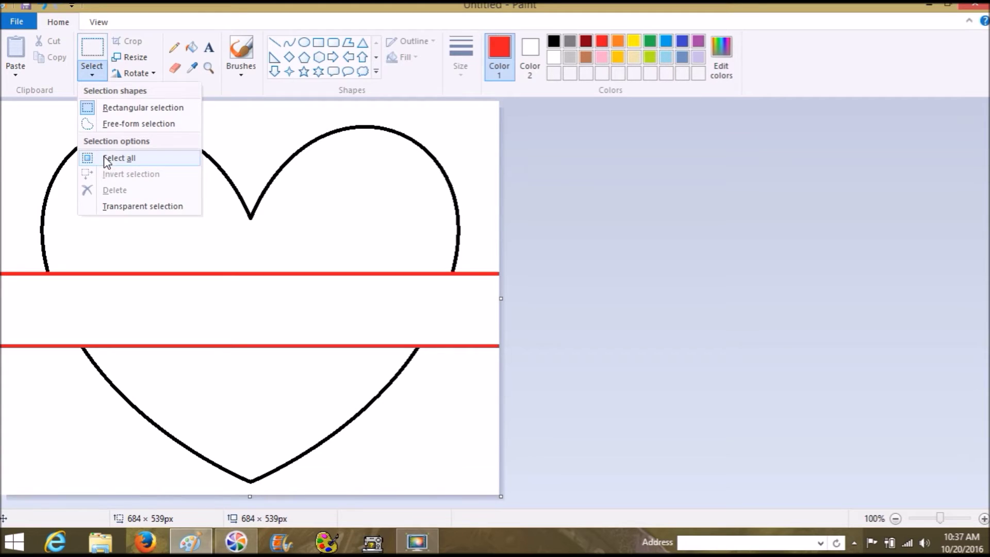
pyautogui.click(103, 158)
pyautogui.click(98, 78)
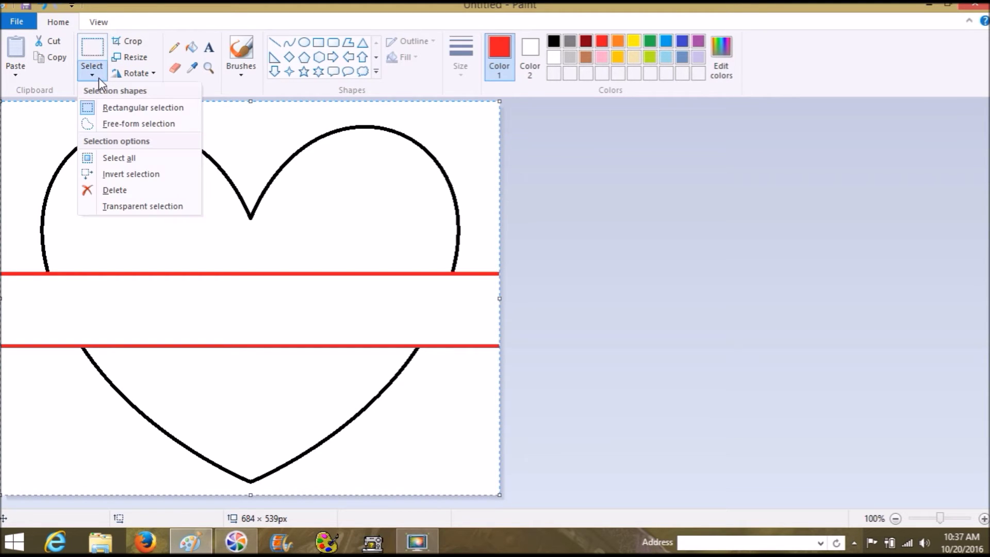
pyautogui.click(51, 57)
pyautogui.click(52, 57)
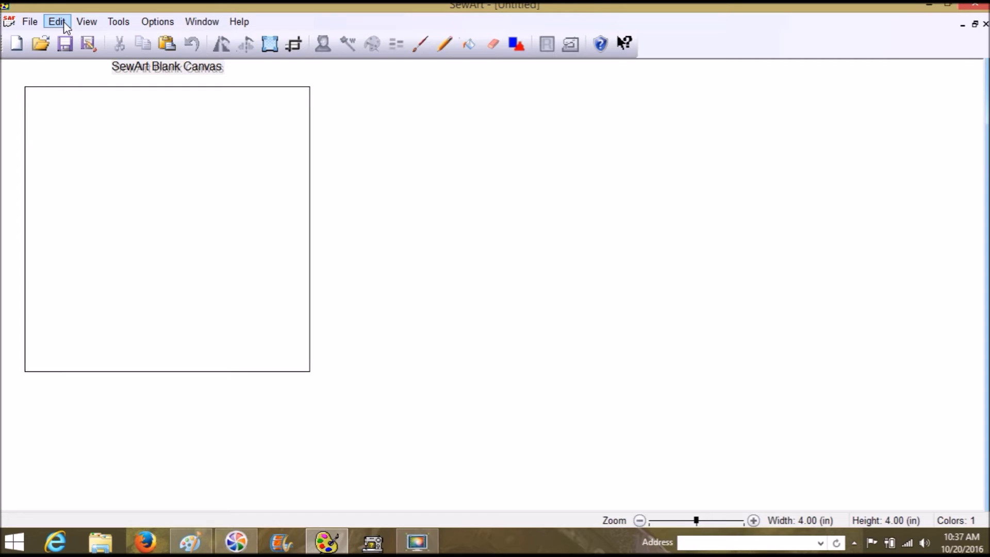
pyautogui.click(65, 26)
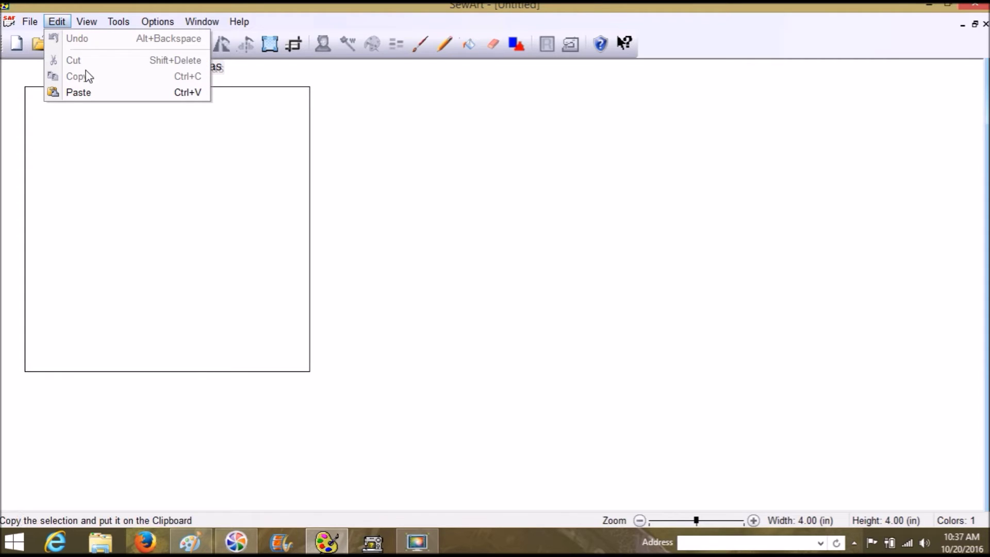
pyautogui.click(85, 90)
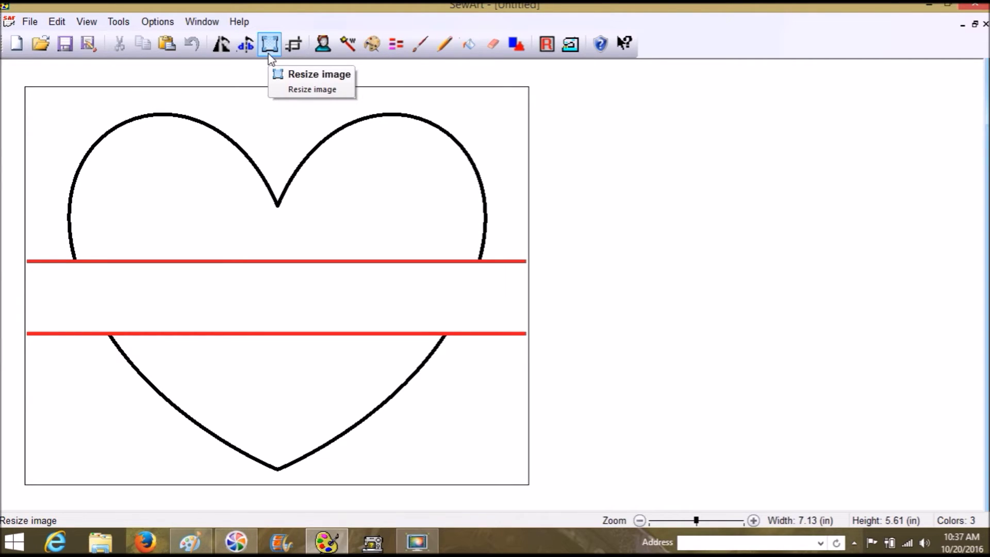
# - Crop the blank margins above and below the heart, to a size of about 7.11 × 5.20 in
pyautogui.click(293, 44)
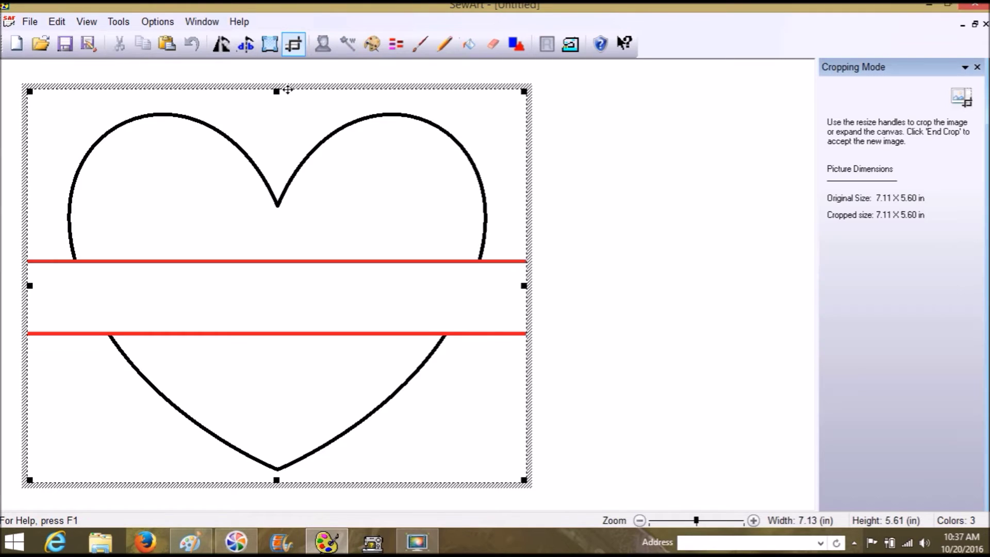
pyautogui.moveTo(277, 93); pyautogui.dragTo(276, 113)
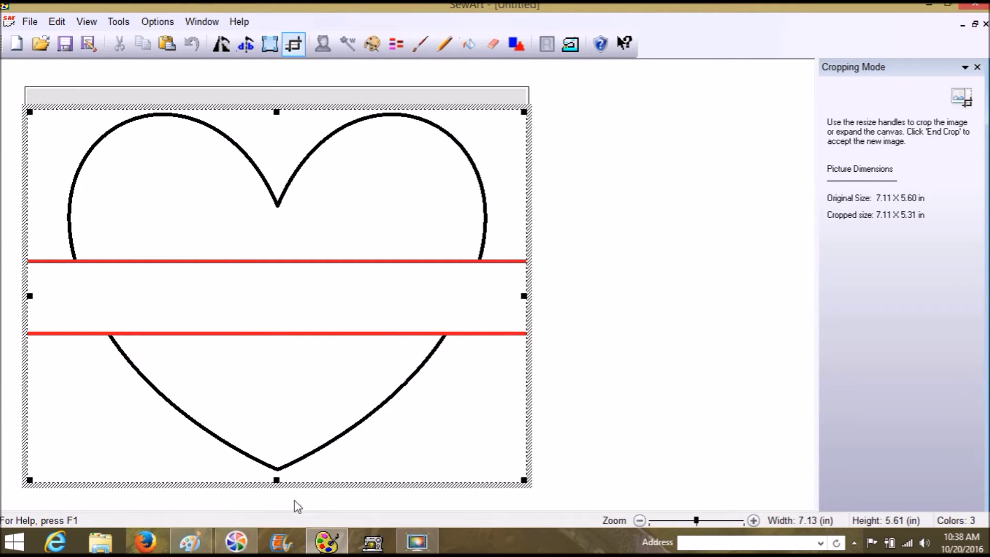
pyautogui.moveTo(277, 479); pyautogui.dragTo(277, 472)
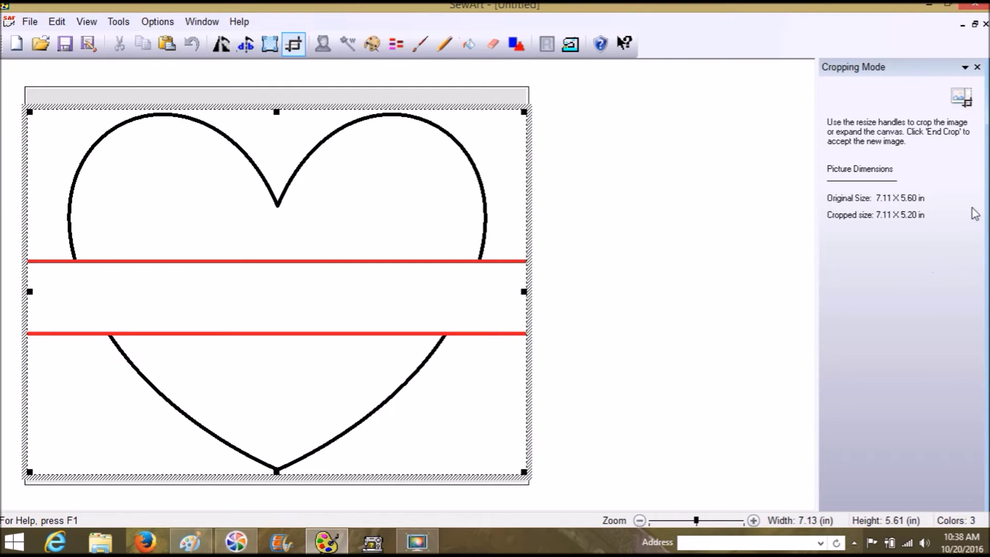
pyautogui.click(298, 47)
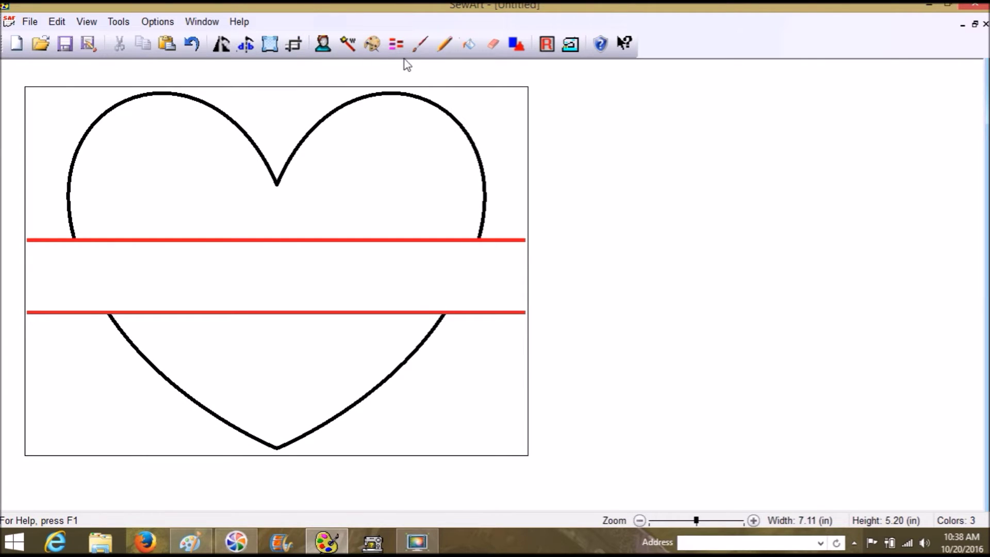
# - Resize the image to 3.9 in wide with the aspect ratio locked, and reduce it to 3 colors
pyautogui.click(271, 45)
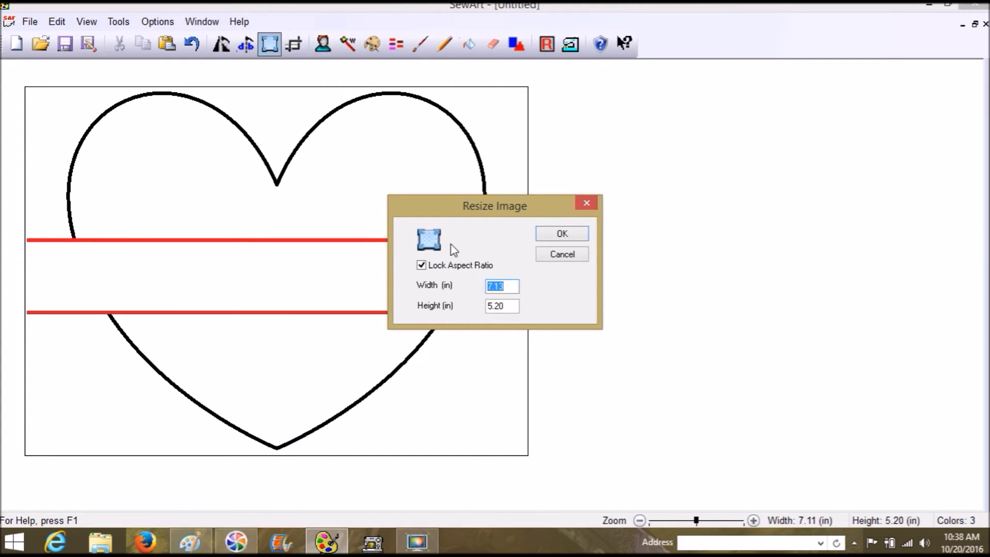
pyautogui.write('3.9')
pyautogui.click(560, 237)
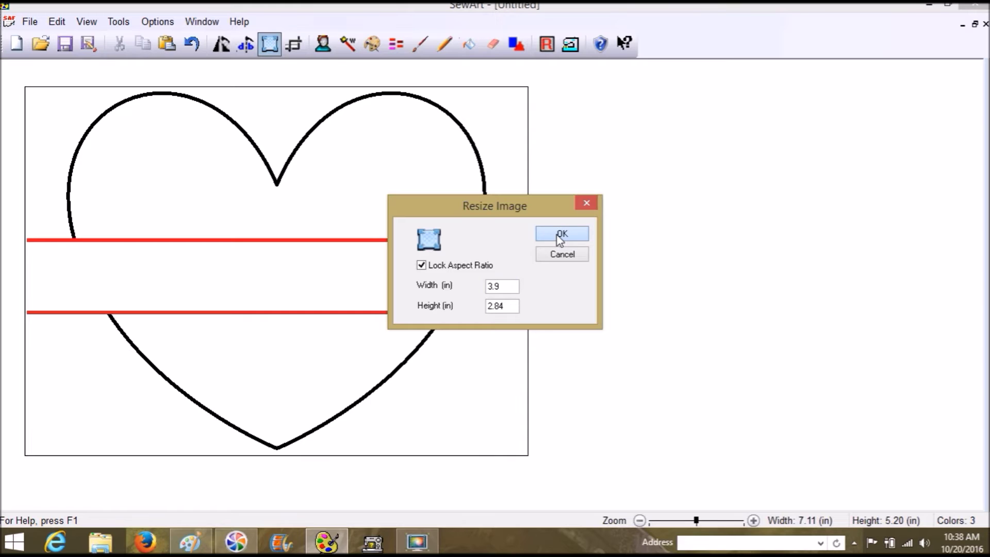
pyautogui.click(561, 235)
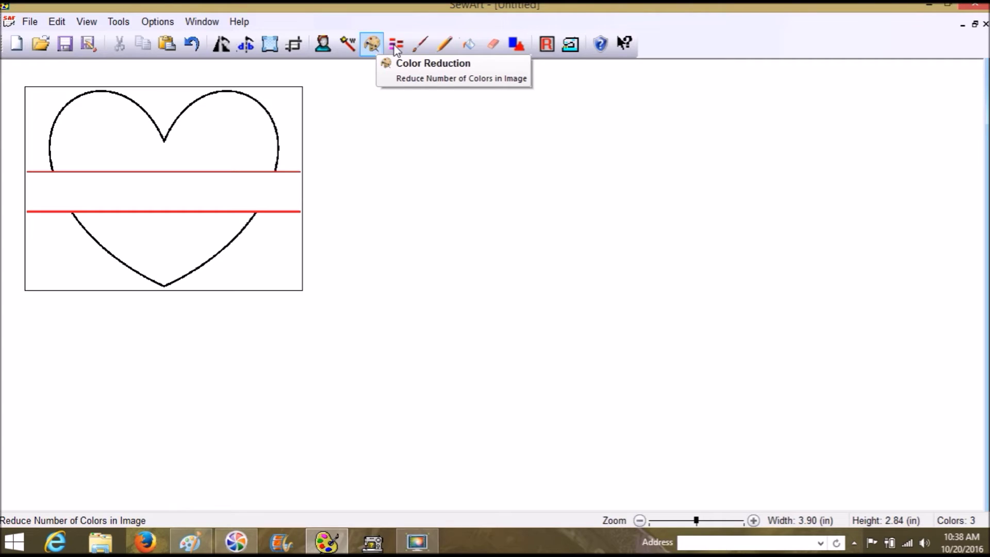
pyautogui.click(372, 44)
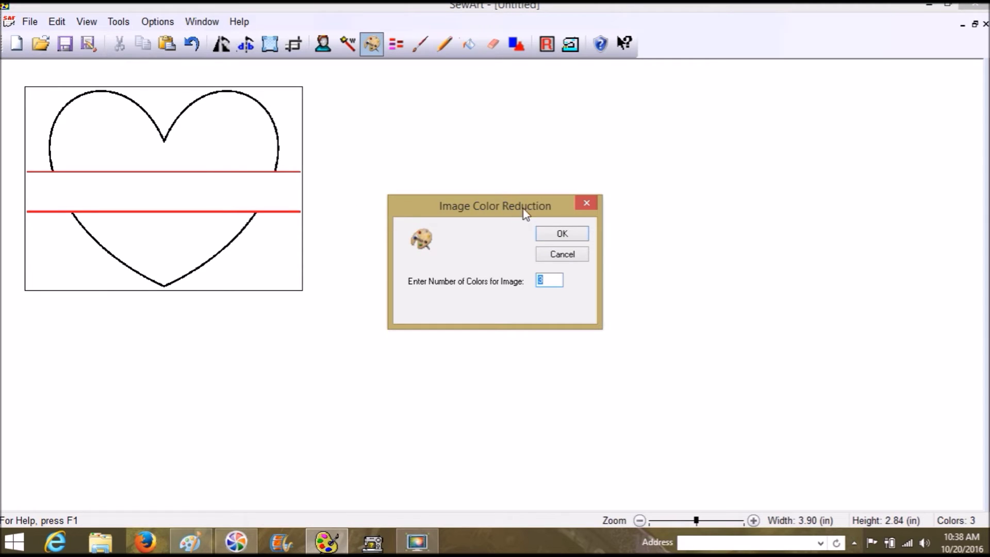
pyautogui.click(543, 236)
# - Convert the upper and lower heart outlines to Appliqué (CenterLine) satin stitches with height 40 and length 2
pyautogui.click(569, 45)
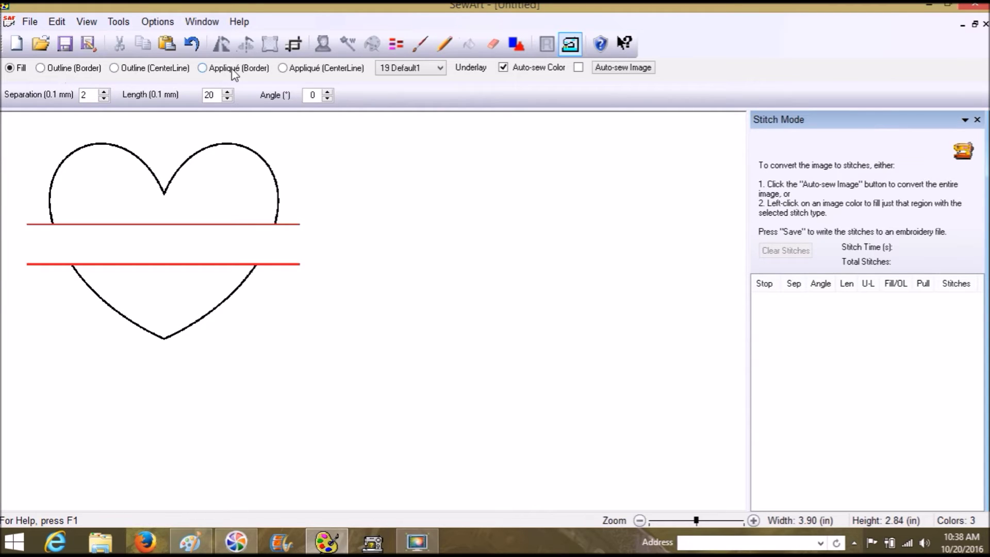
pyautogui.click(294, 71)
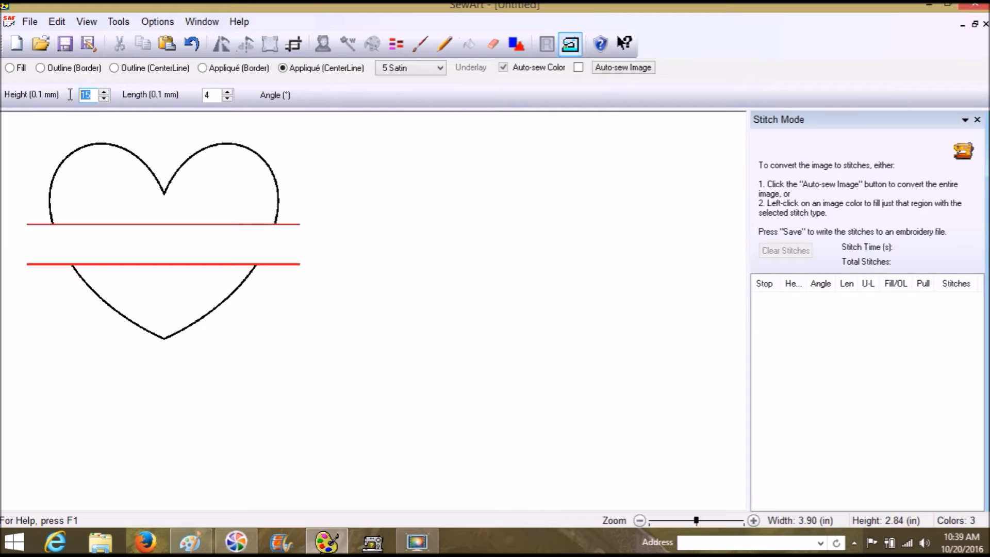
pyautogui.write('40')
pyautogui.write('2')
pyautogui.click(52, 217)
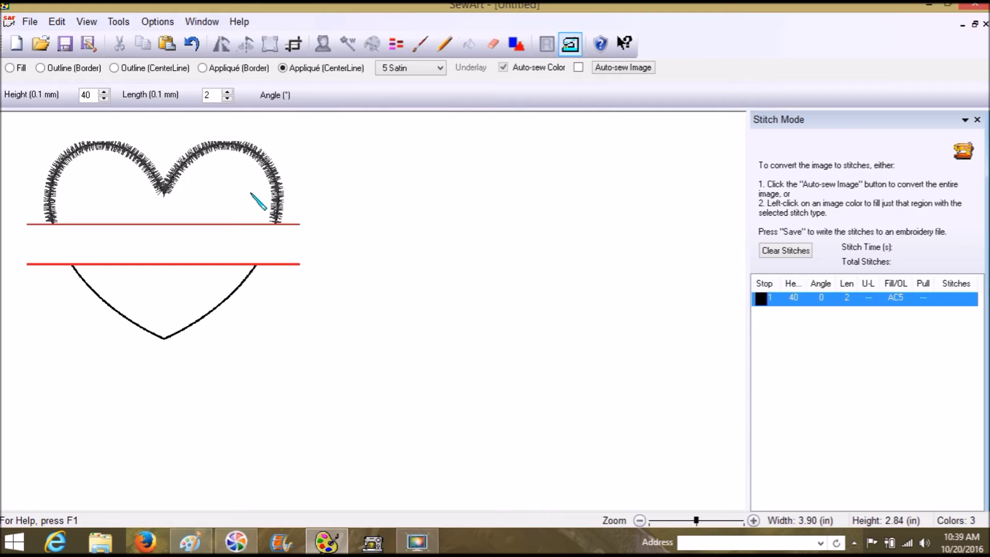
pyautogui.click(255, 267)
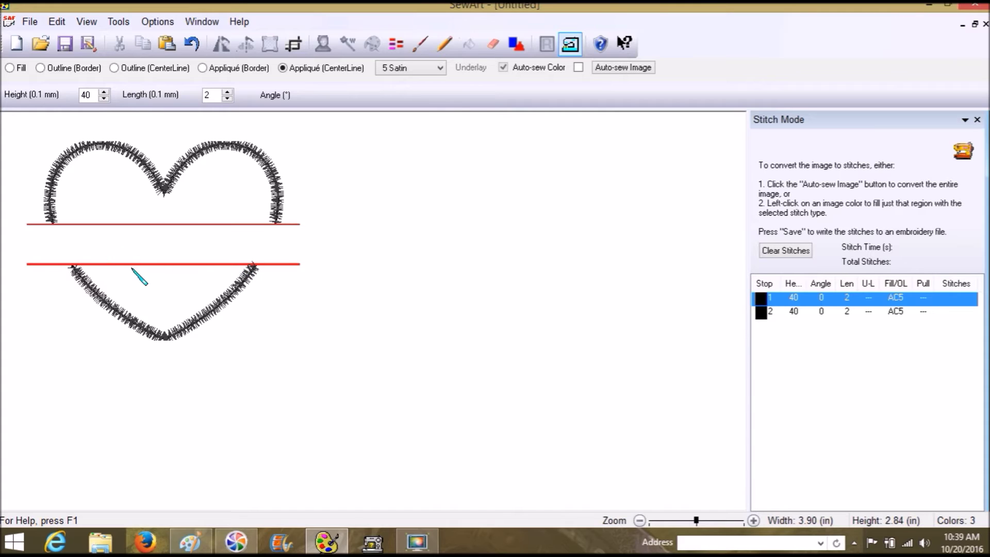
# - Apply the same appliqué centerline stitches to the lower and upper red lines
pyautogui.click(301, 264)
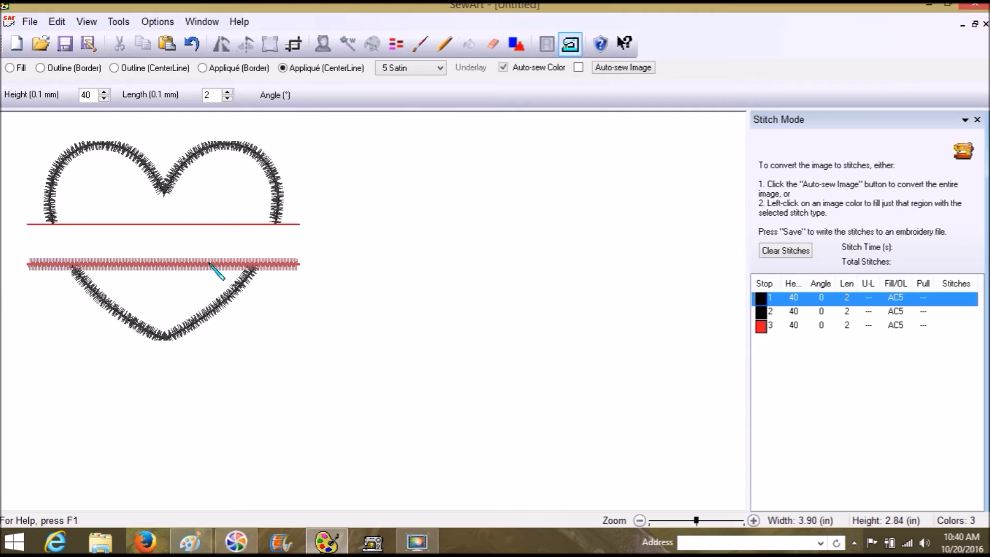
pyautogui.click(295, 224)
pyautogui.click(293, 226)
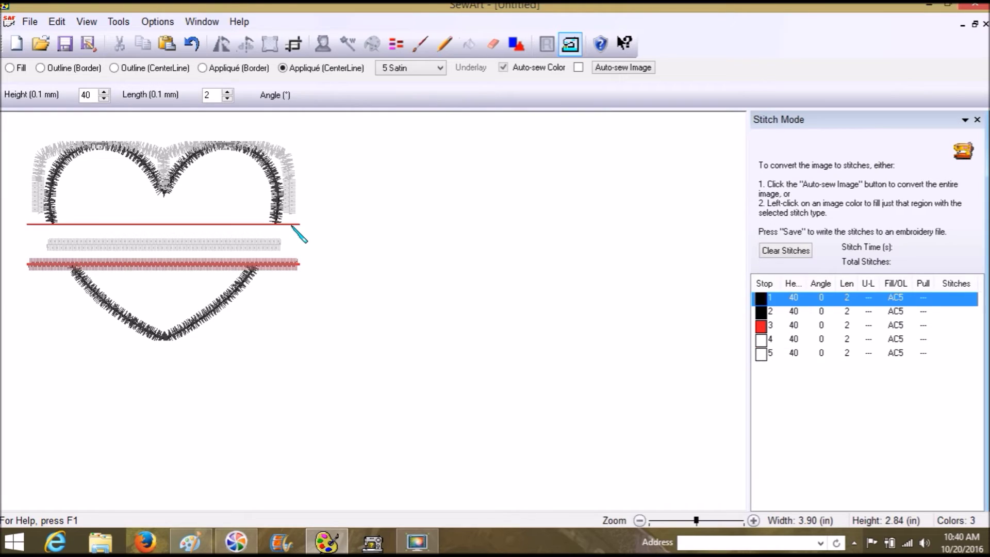
pyautogui.click(291, 226)
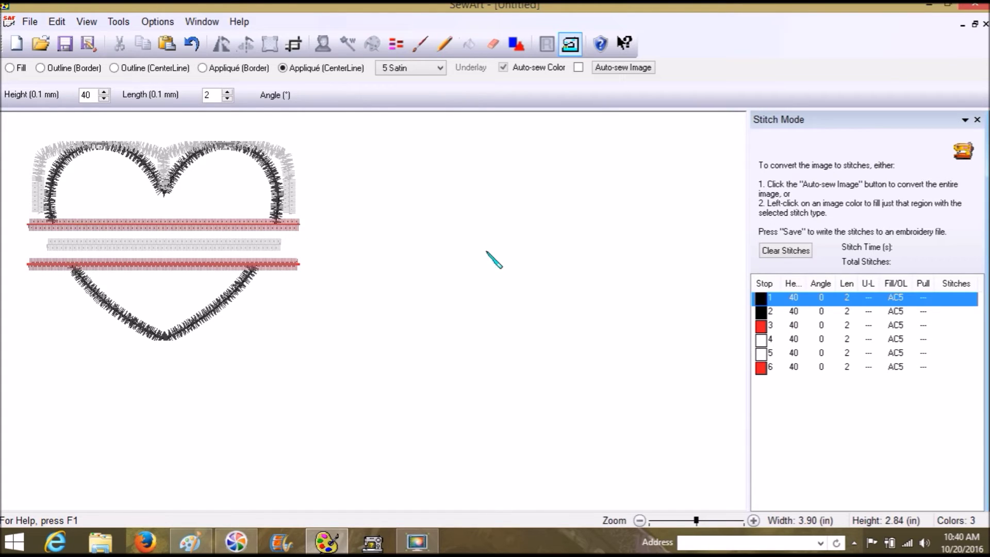
# - Delete the two stray white stitch colors, stops 4 and 5, from the stitch list
pyautogui.rightClick(762, 344)
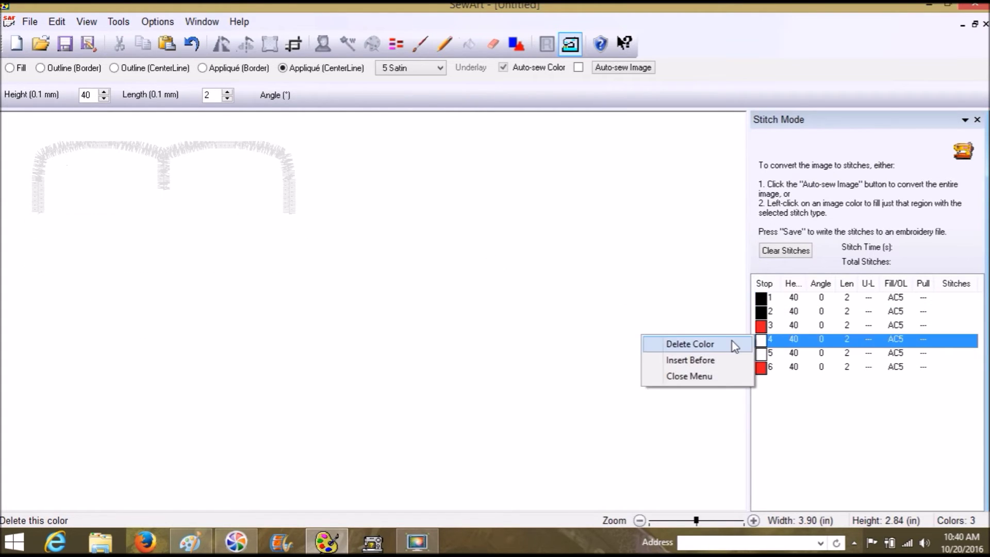
pyautogui.click(736, 344)
pyautogui.rightClick(762, 344)
pyautogui.click(691, 343)
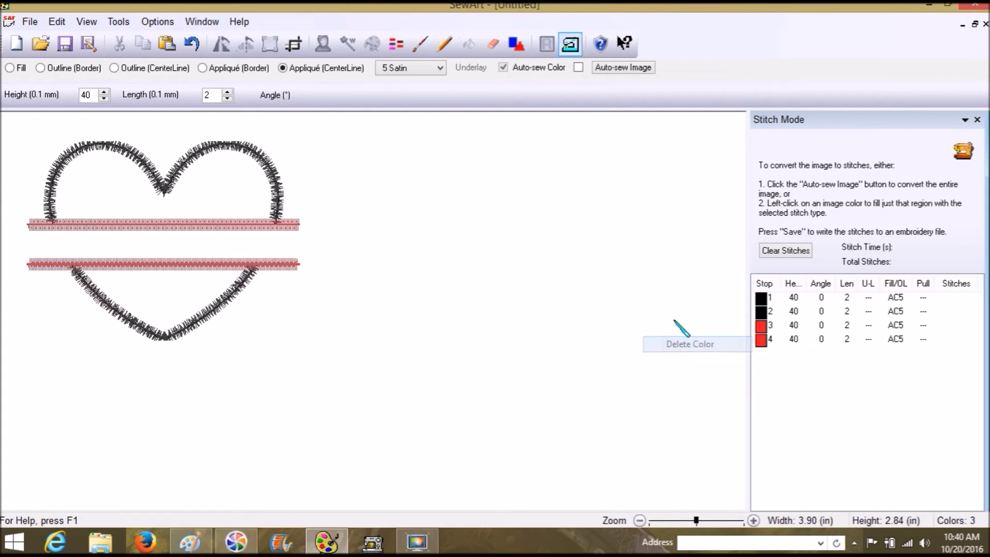